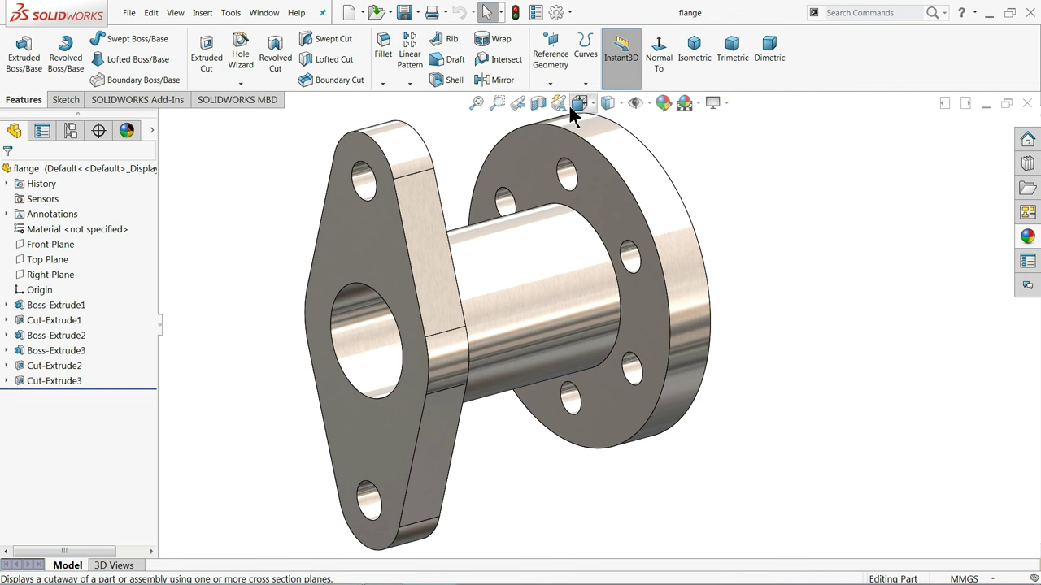
Bring up the toolbar context menu by right-clicking the toolbar area
right_click(883, 70)
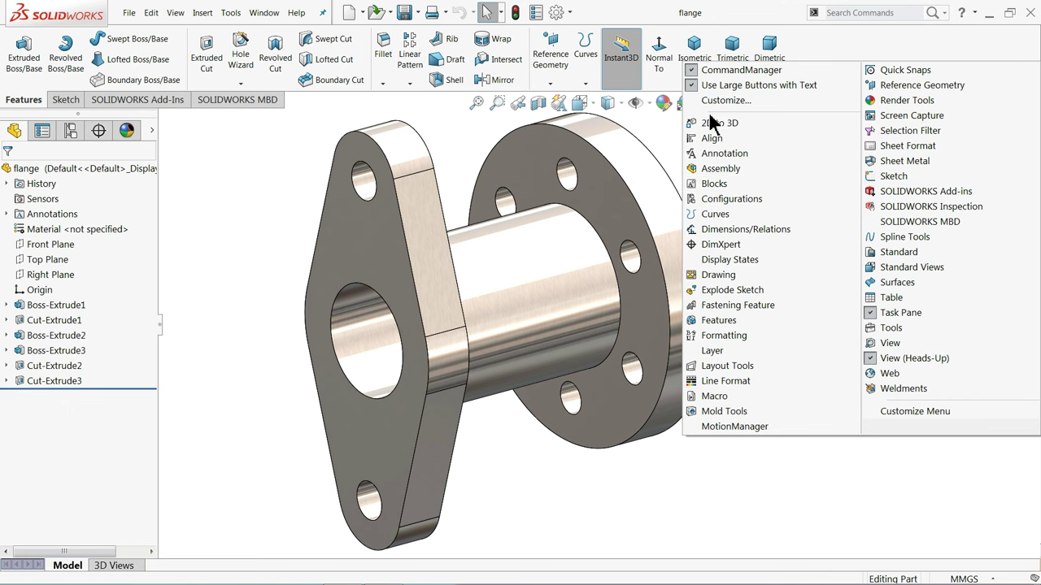
Open Customize on the Shortcut Bars tab and show the View toolbar's commands
left_click(726, 103)
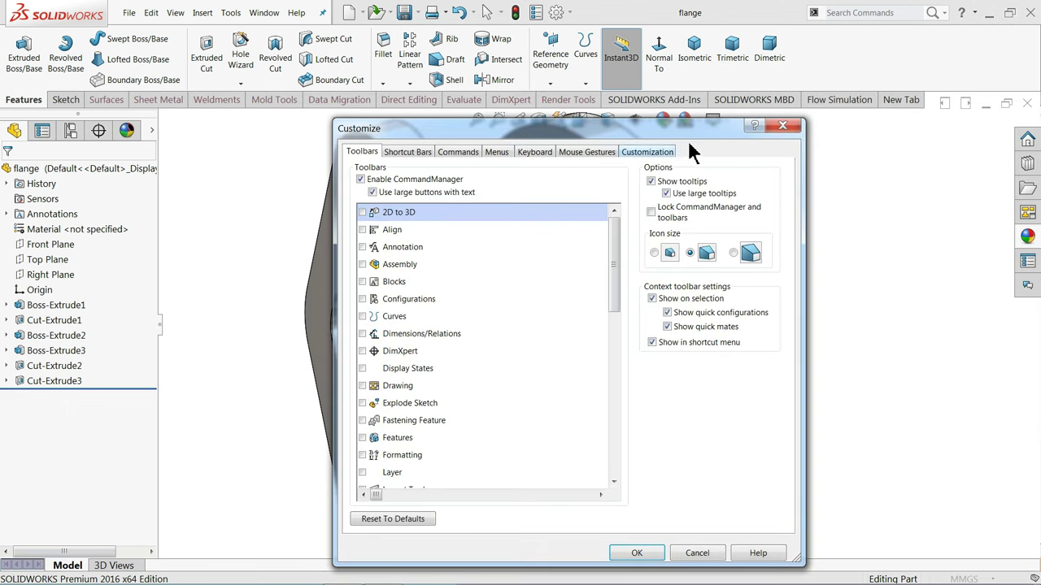
left_click(411, 153)
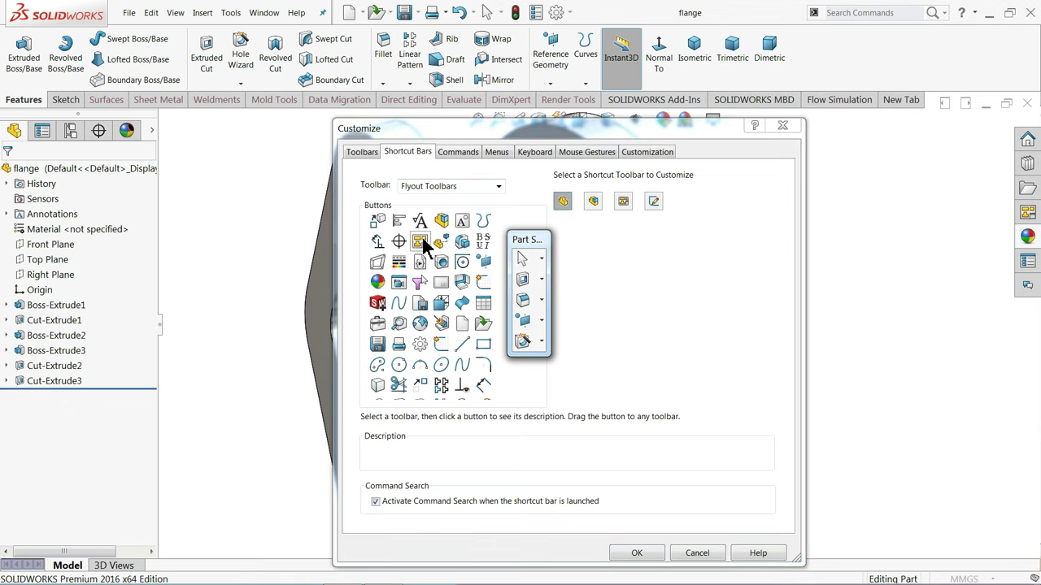
left_click(498, 186)
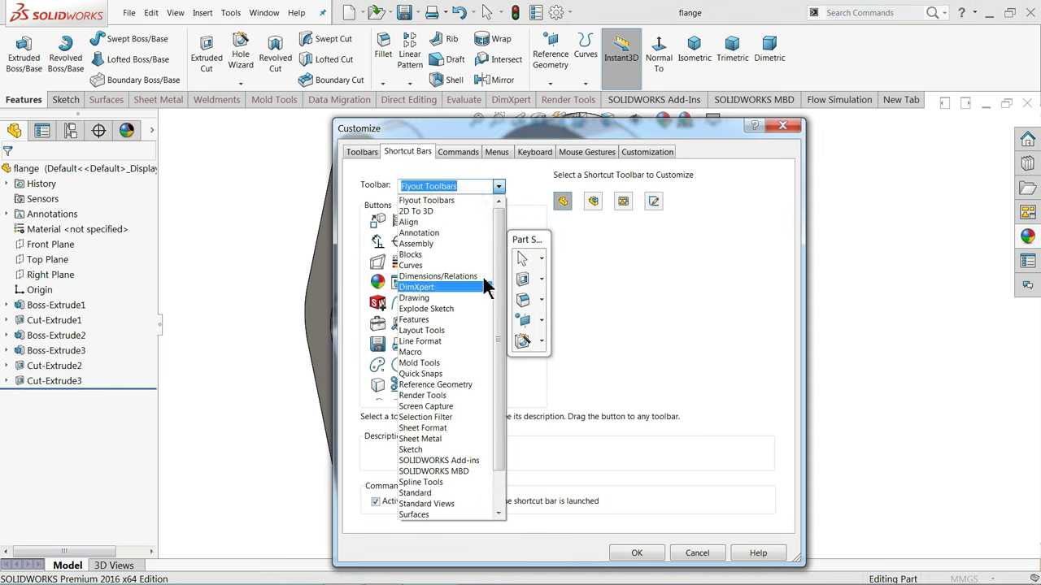
left_click_drag(499, 320, 510, 407)
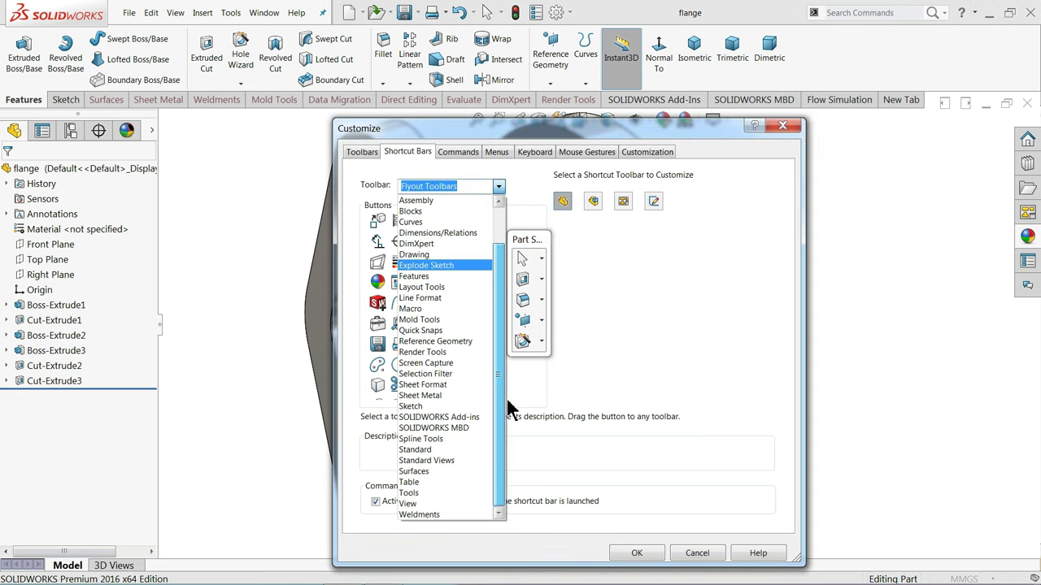
left_click(410, 501)
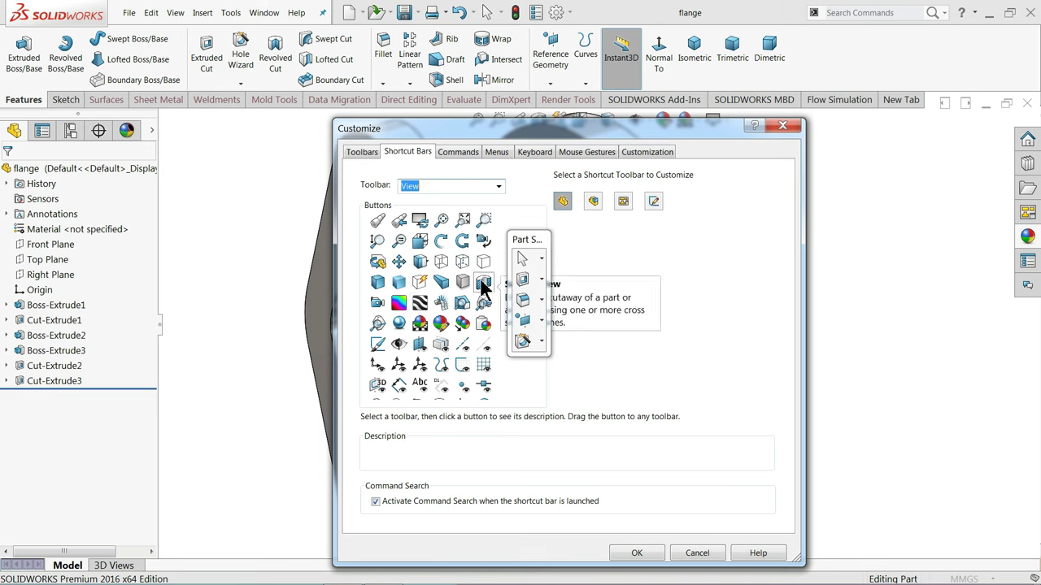
Add Section View to the CommandManager, then delete it again
left_click_drag(529, 241, 612, 298)
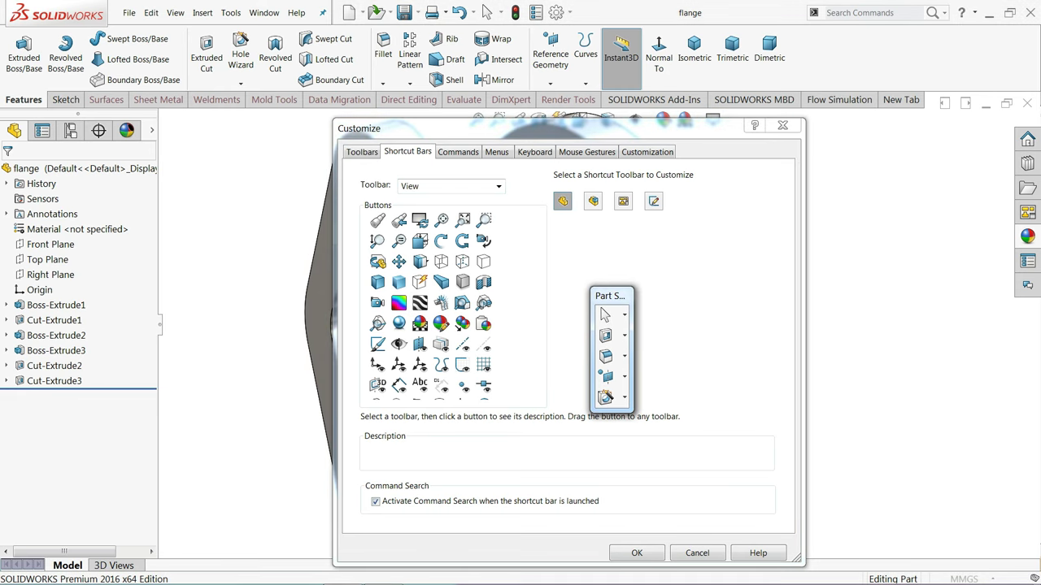
mouse_move(485, 283)
left_mouse_down()
mouse_move(640, 208)
mouse_move(779, 112)
mouse_move(835, 52)
left_mouse_up()
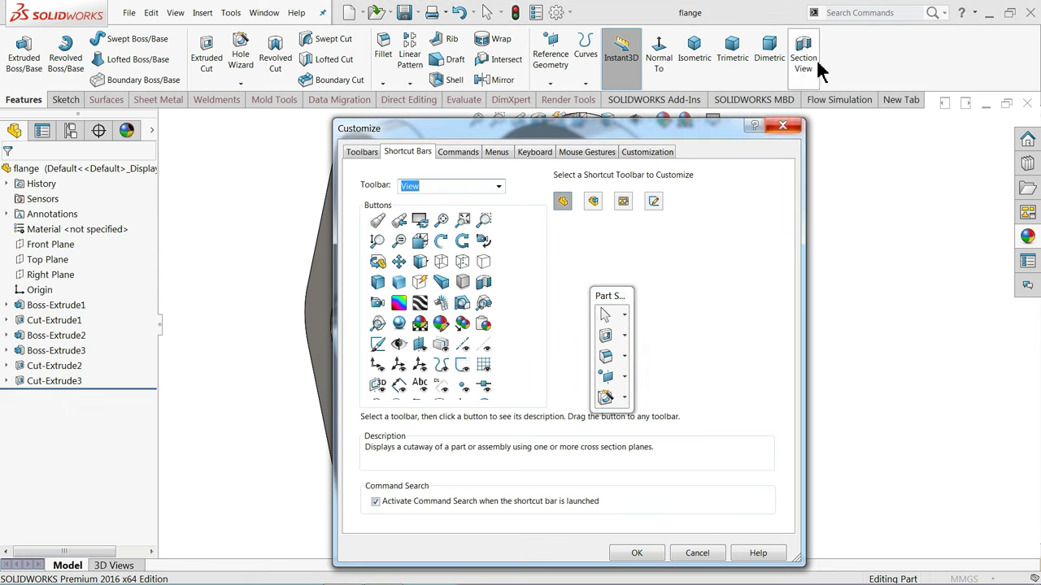
right_click(809, 65)
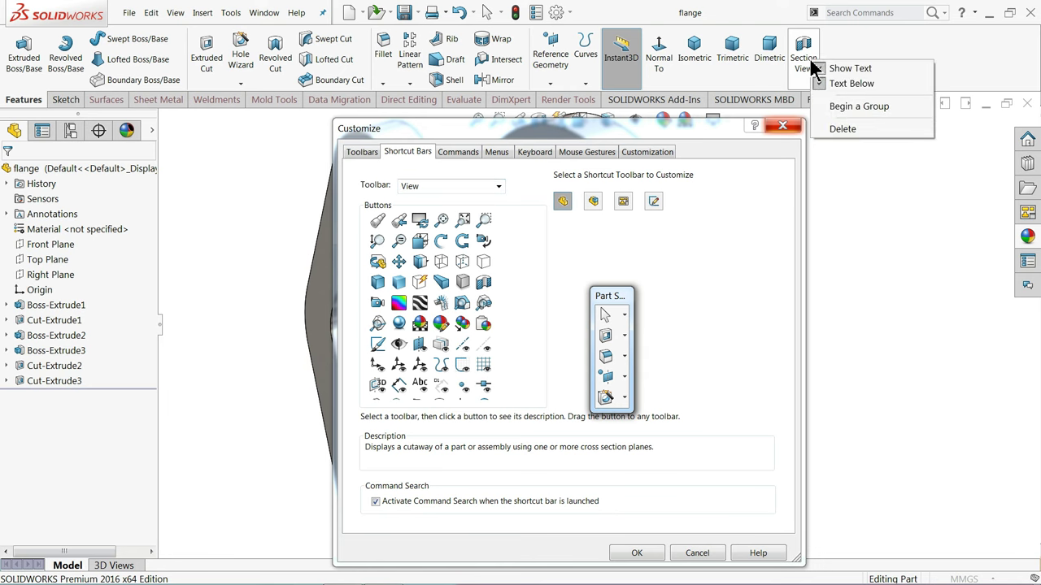
left_click(838, 128)
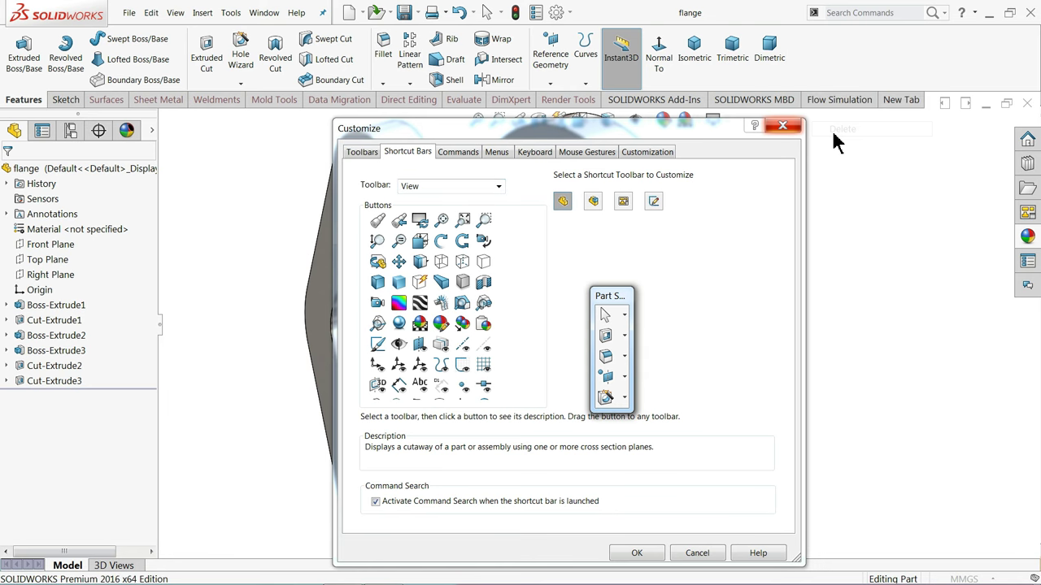
Close Customize and start a Section View on the flange referencing the Front Plane
left_click(782, 127)
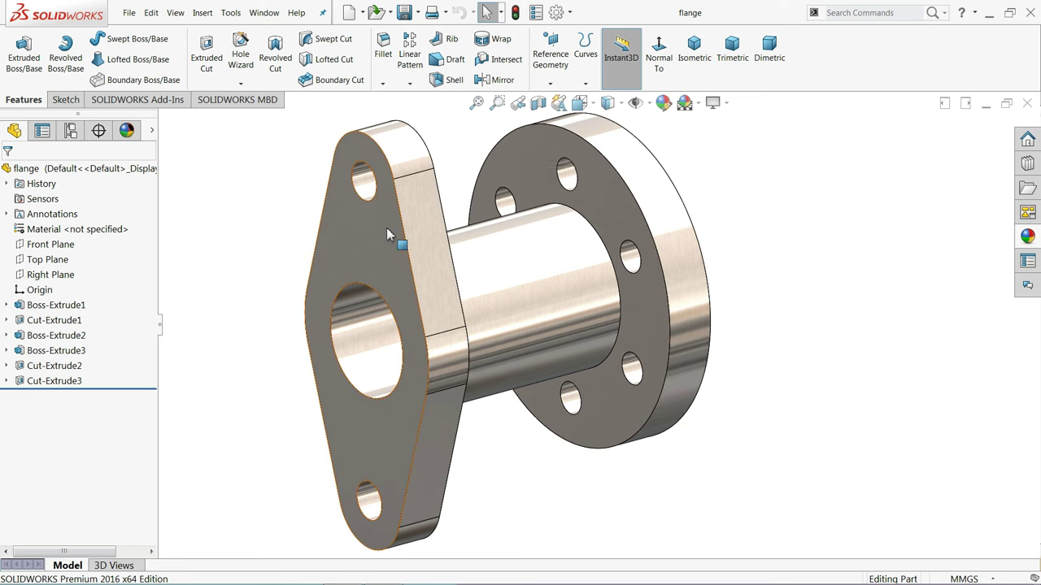
left_click(538, 104)
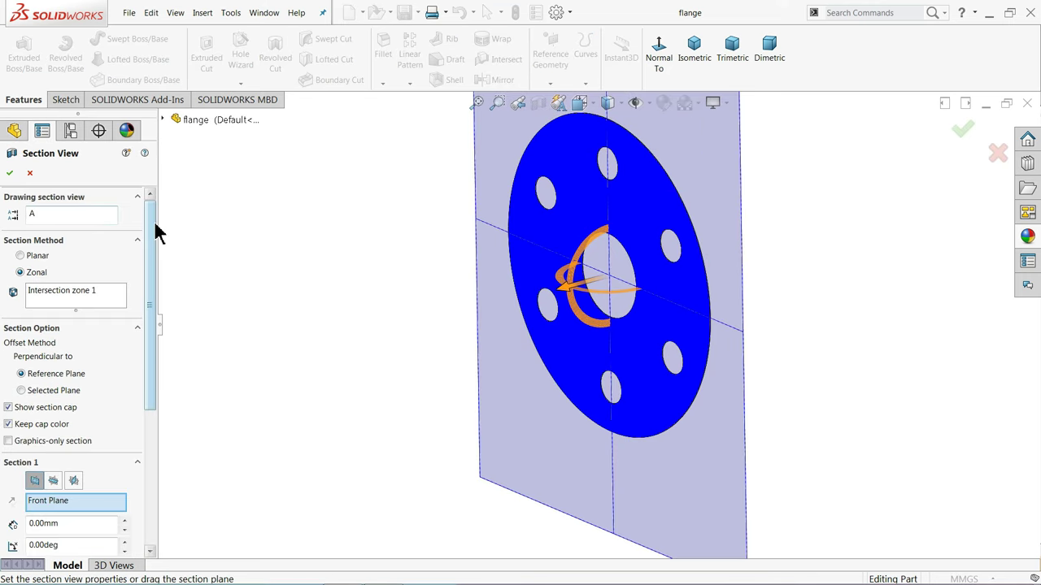
left_click_drag(154, 225, 152, 246)
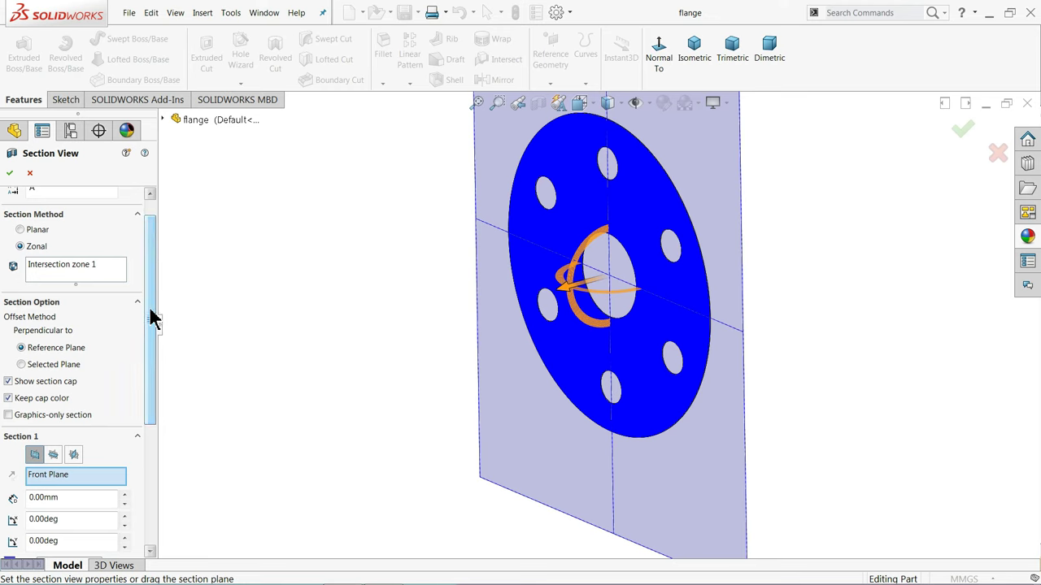
left_click_drag(153, 319, 153, 359)
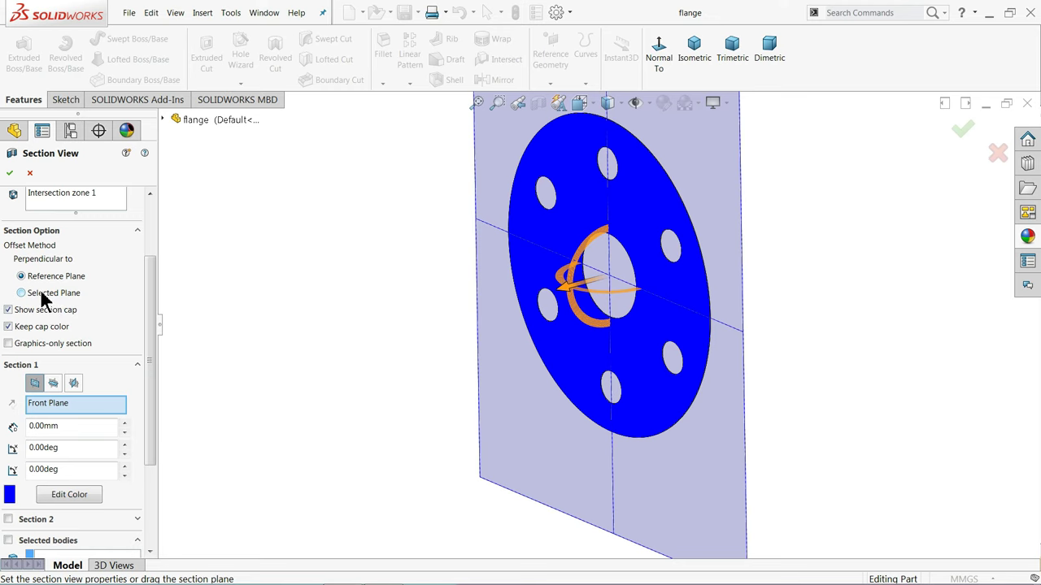
Switch Section 1's reference plane to the Right Plane
left_click(47, 408)
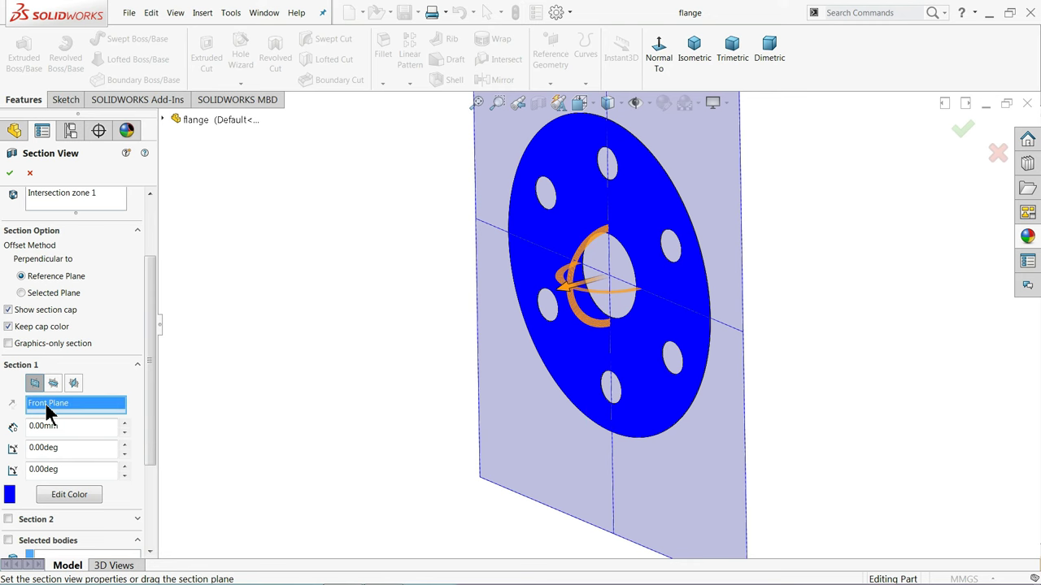
left_click(53, 384)
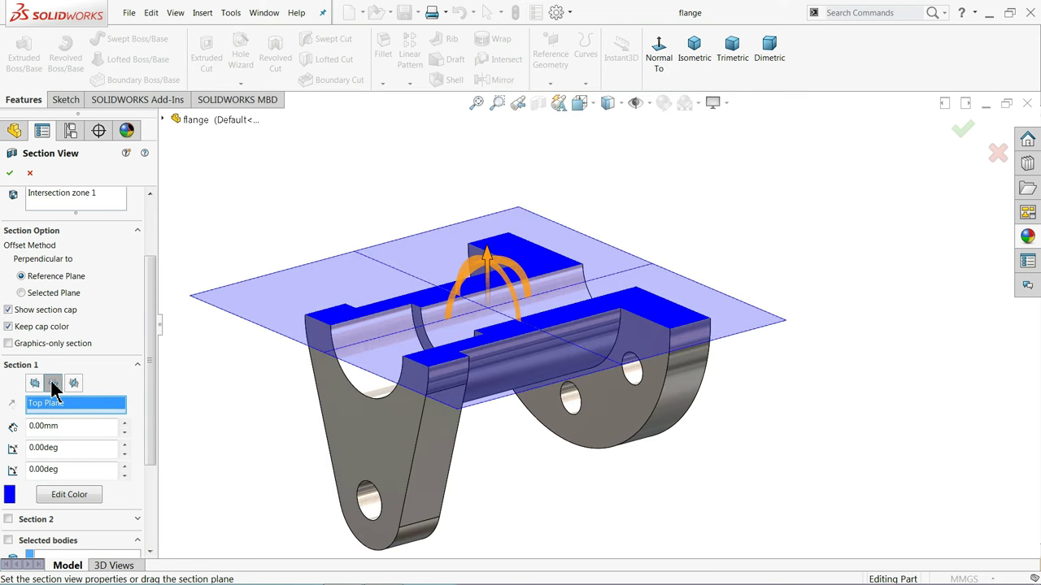
left_click(73, 383)
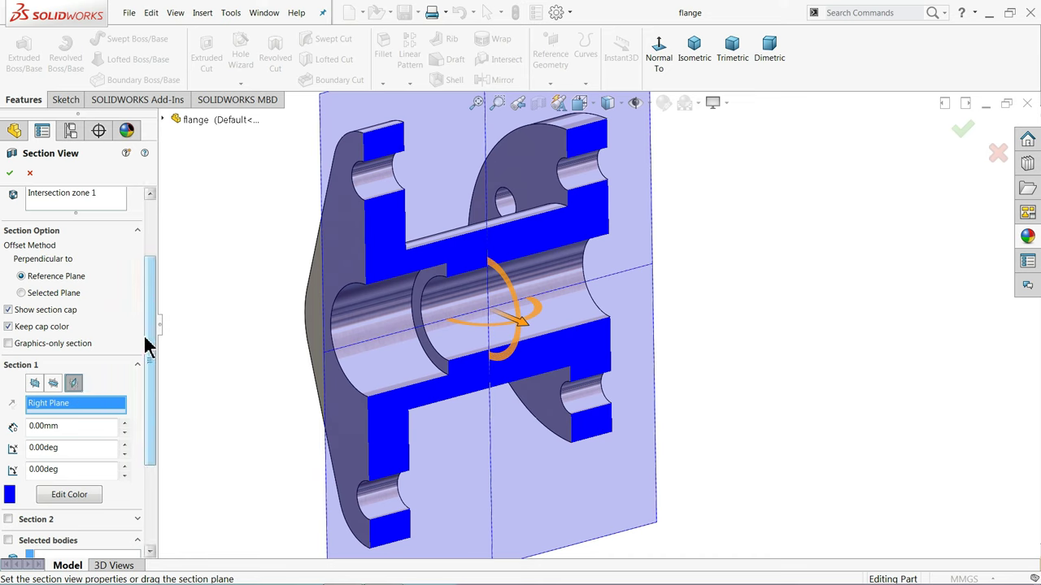
left_click_drag(152, 345, 151, 391)
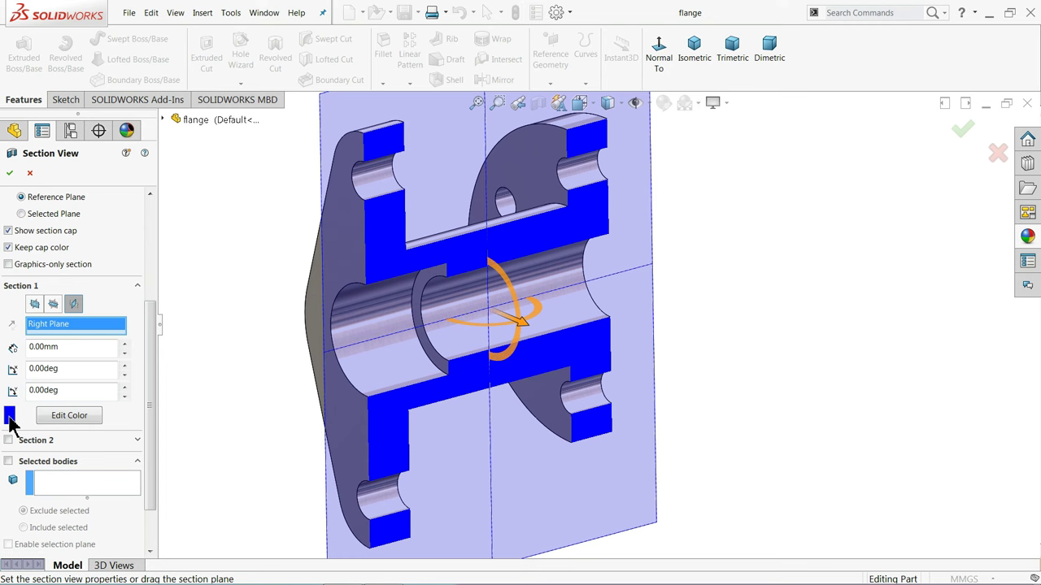
Try a green section cap colour, then set Section 1's cap to blue
left_click(69, 418)
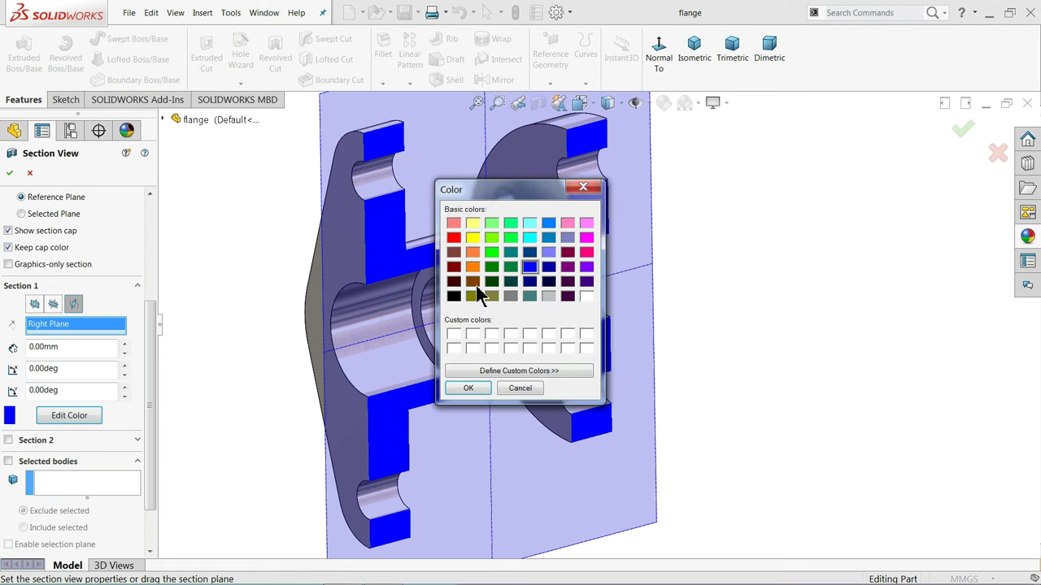
left_click(492, 252)
left_click(465, 390)
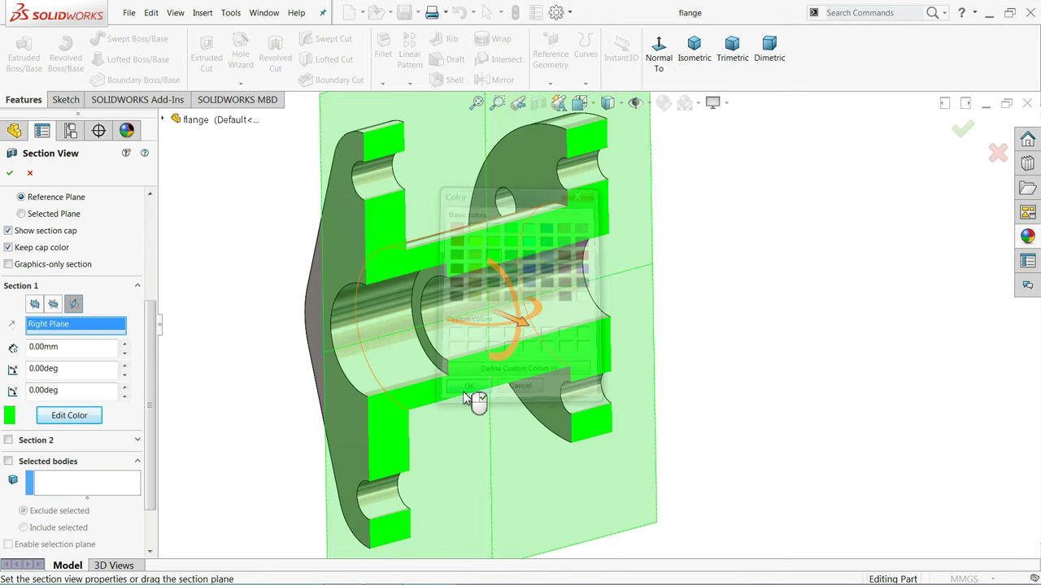
left_click(69, 418)
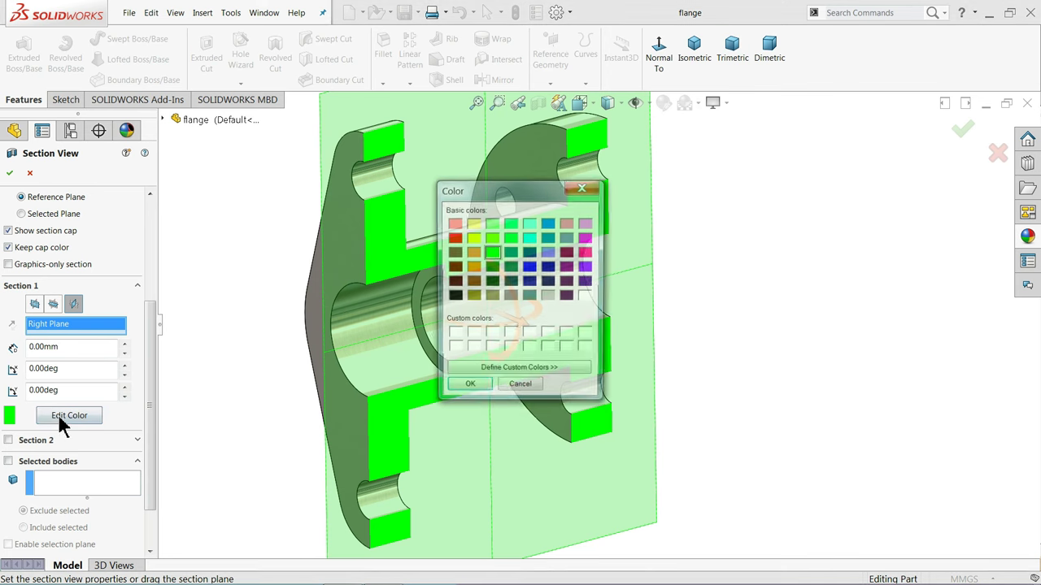
left_click(529, 267)
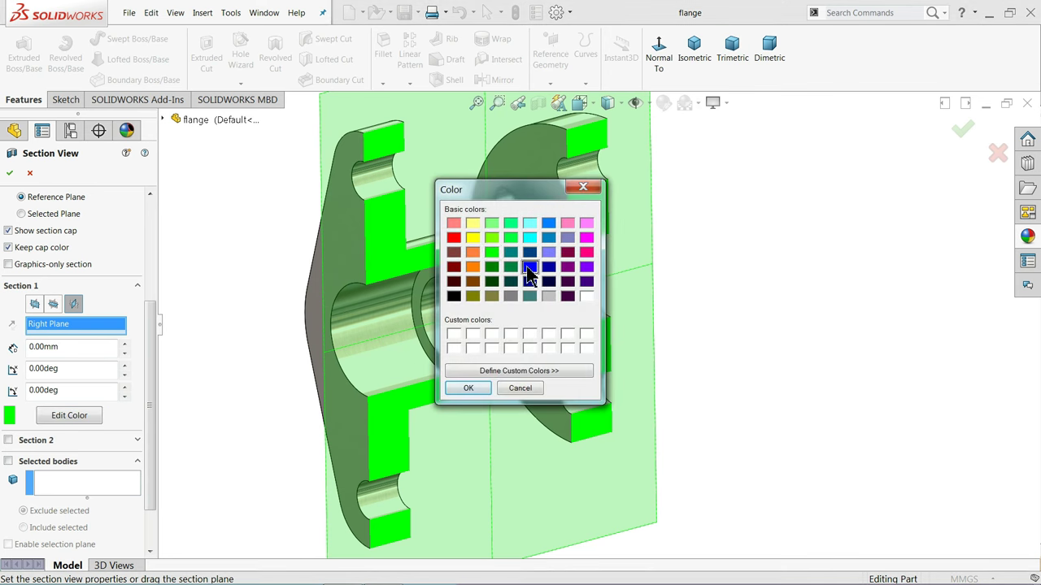
left_click(472, 389)
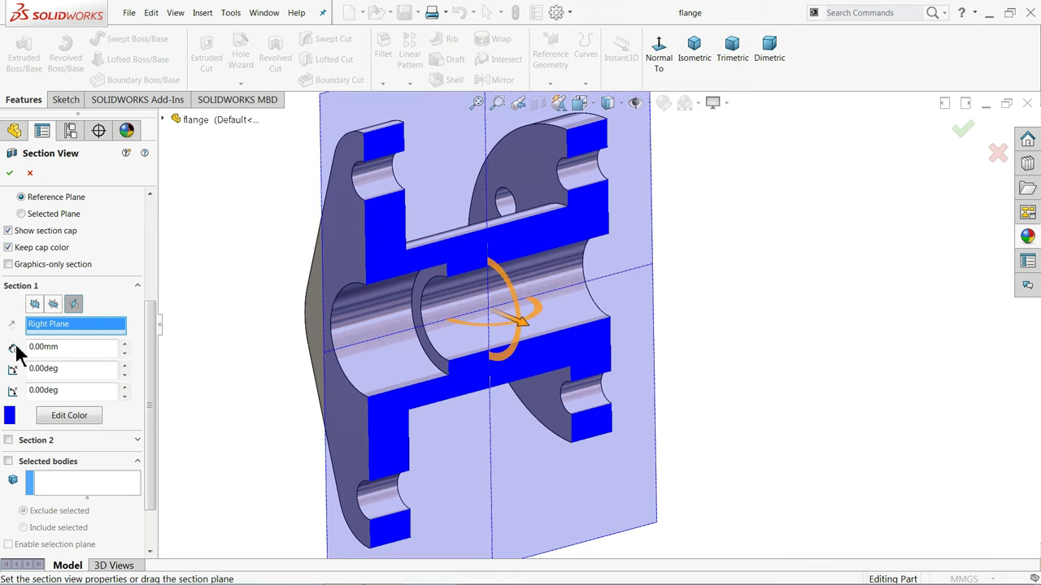
left_click_drag(70, 347, 17, 348)
type("10")
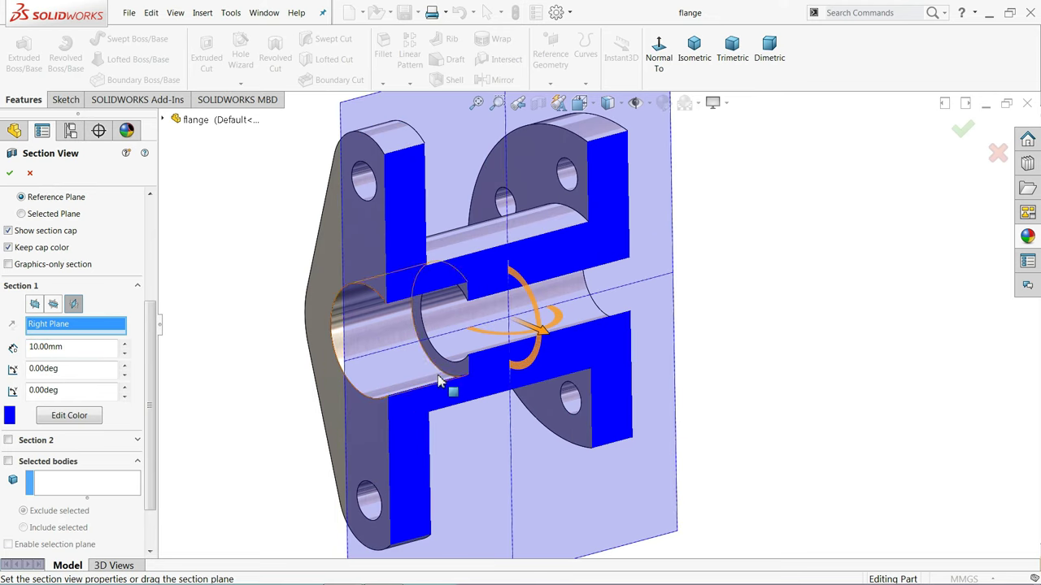
left_click(124, 344)
left_click(124, 344)
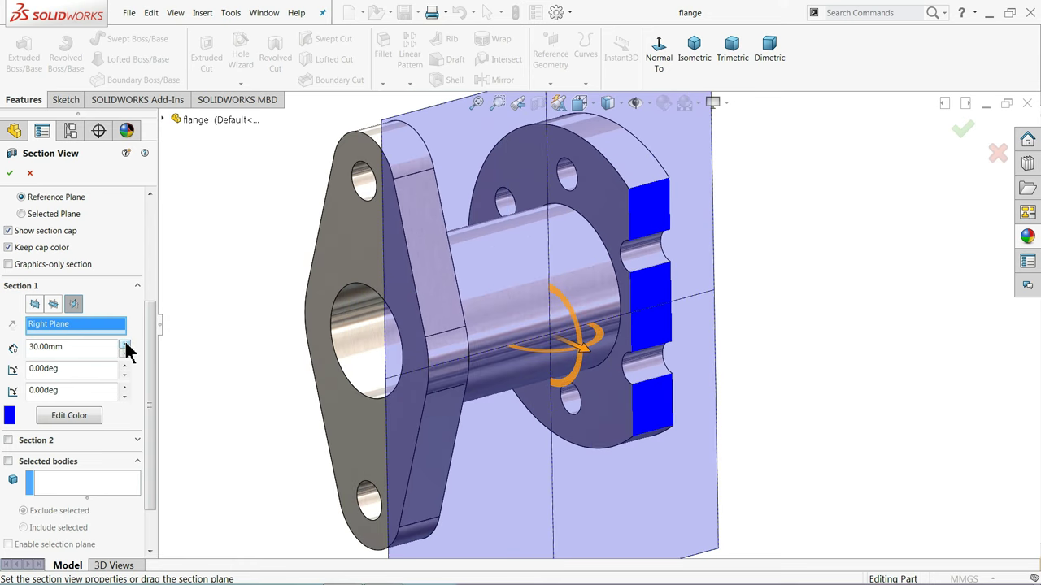
left_click(124, 355)
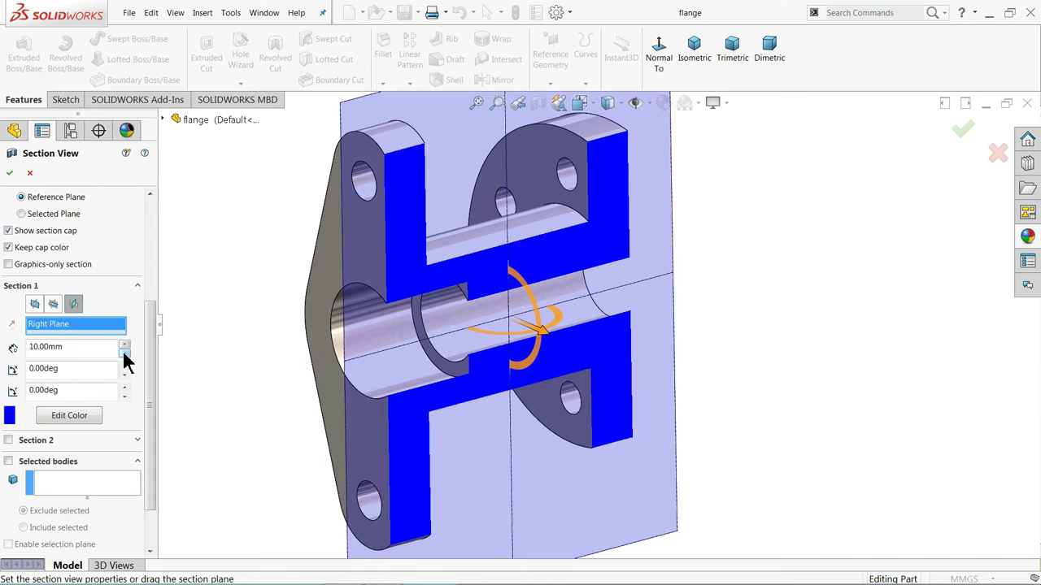
left_click(123, 356)
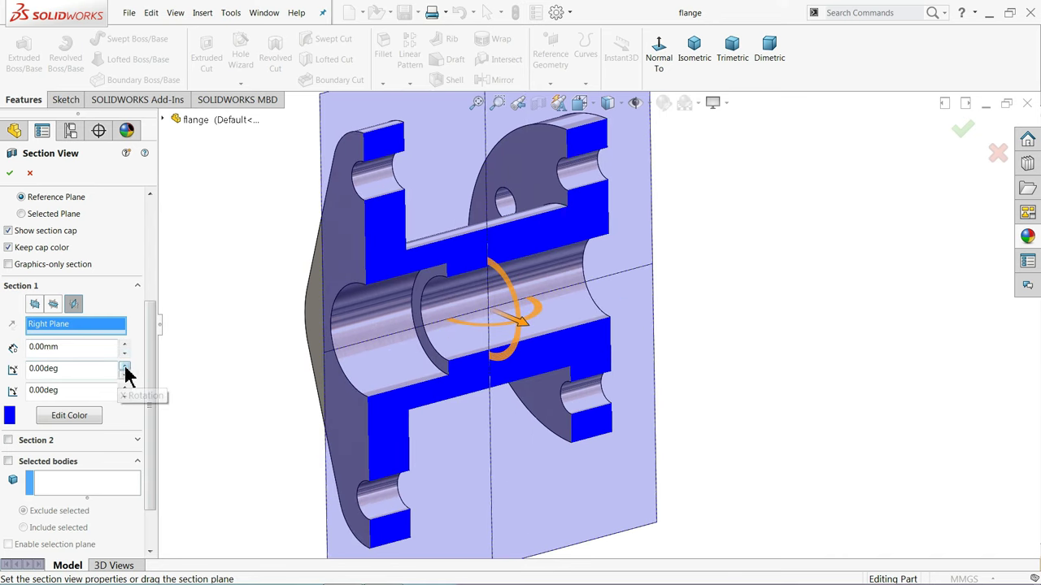
left_click(125, 366)
left_click_drag(125, 367, 125, 367)
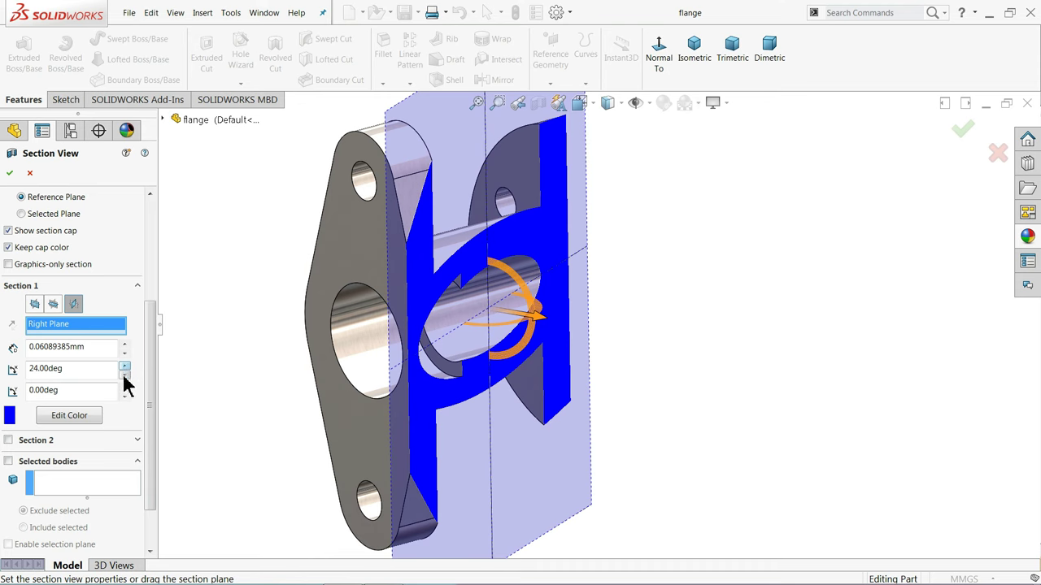
left_click_drag(125, 375, 24, 369)
type("0")
key("Return")
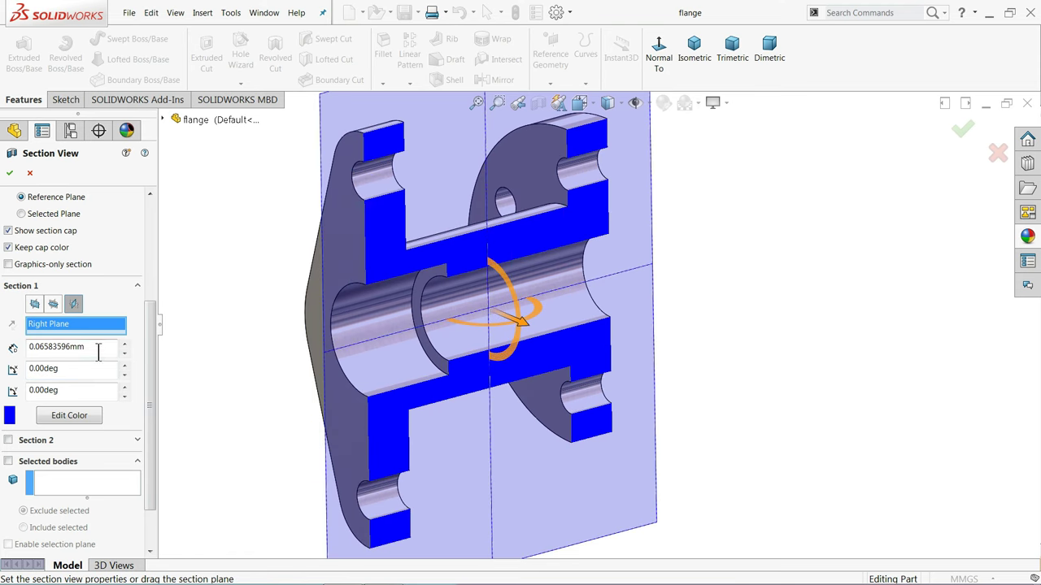
left_click_drag(98, 350, 30, 348)
type("0.00mm")
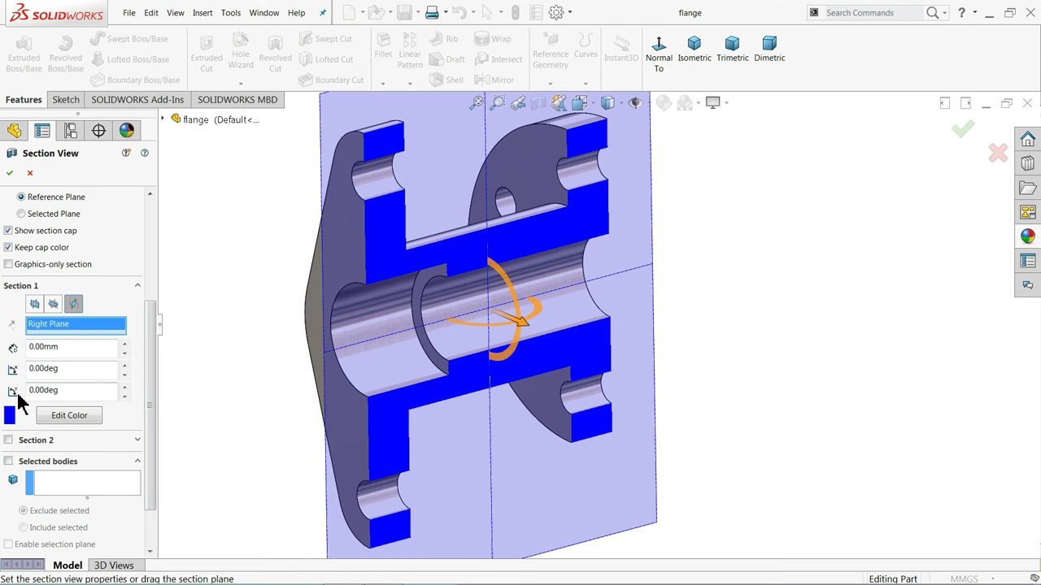
left_click(124, 388)
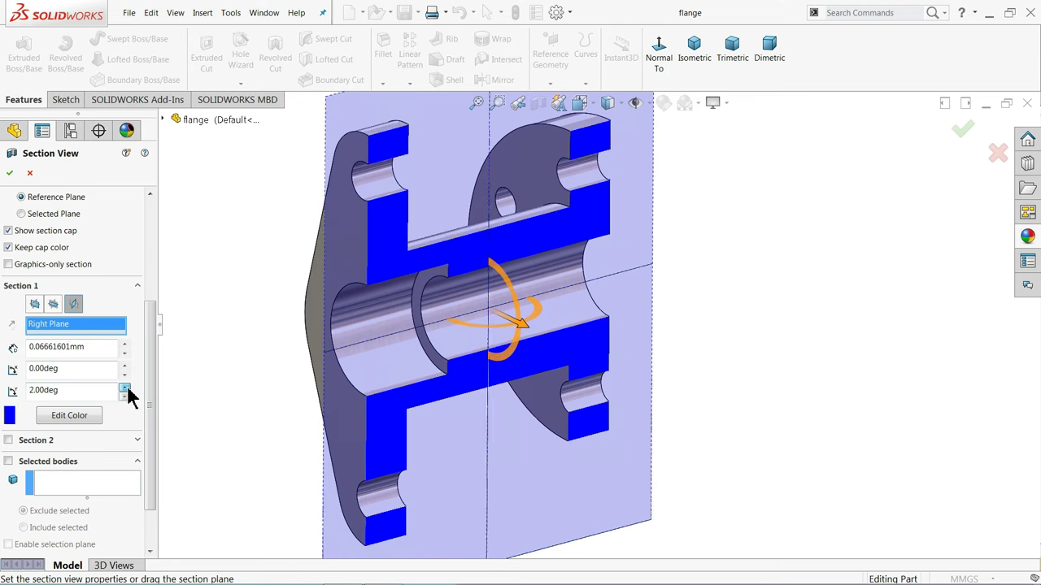
left_click(125, 389)
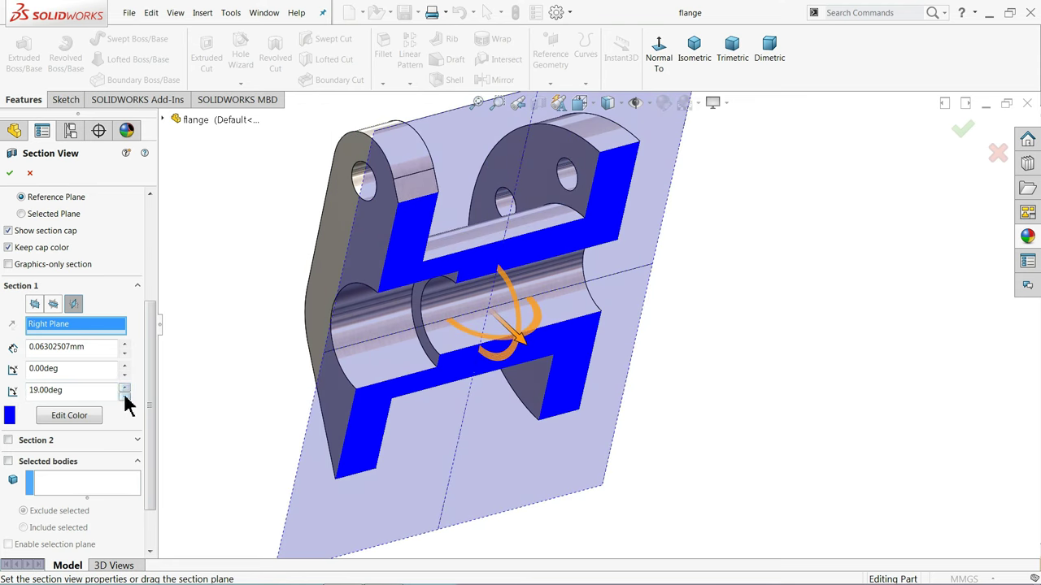
left_click(124, 396)
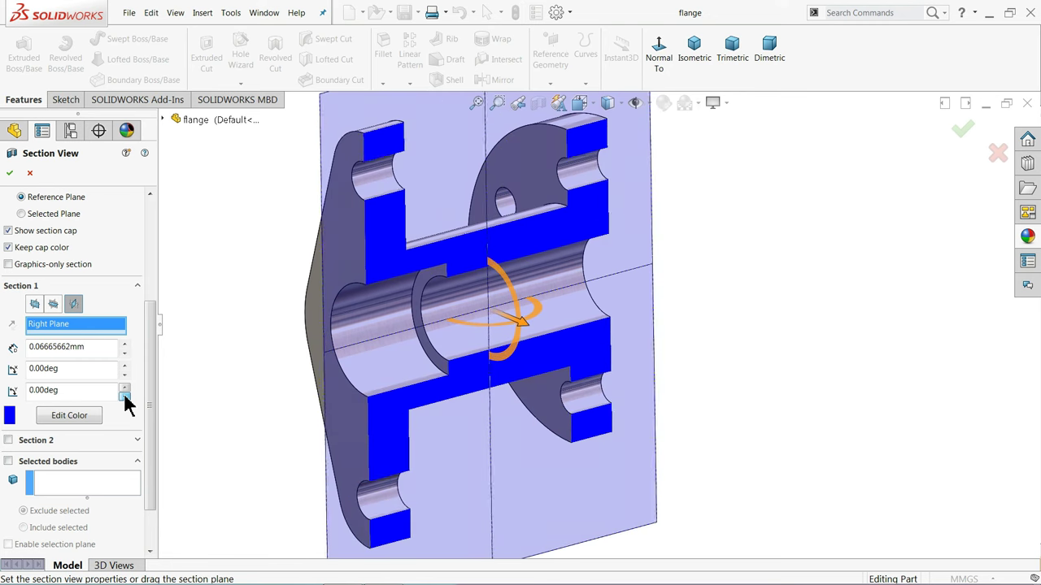
left_click_drag(116, 392, 31, 393)
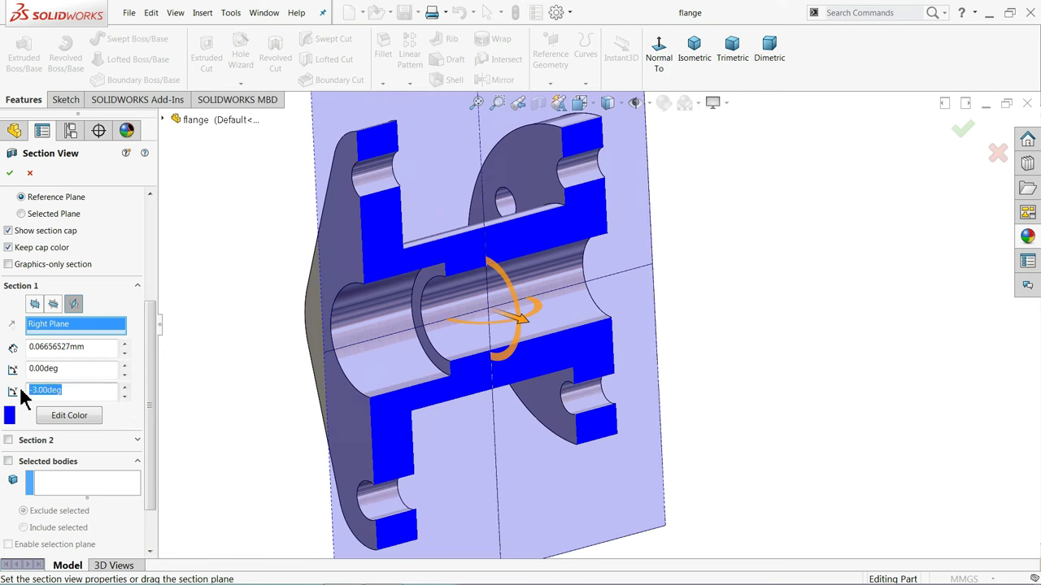
type("0")
key("Return")
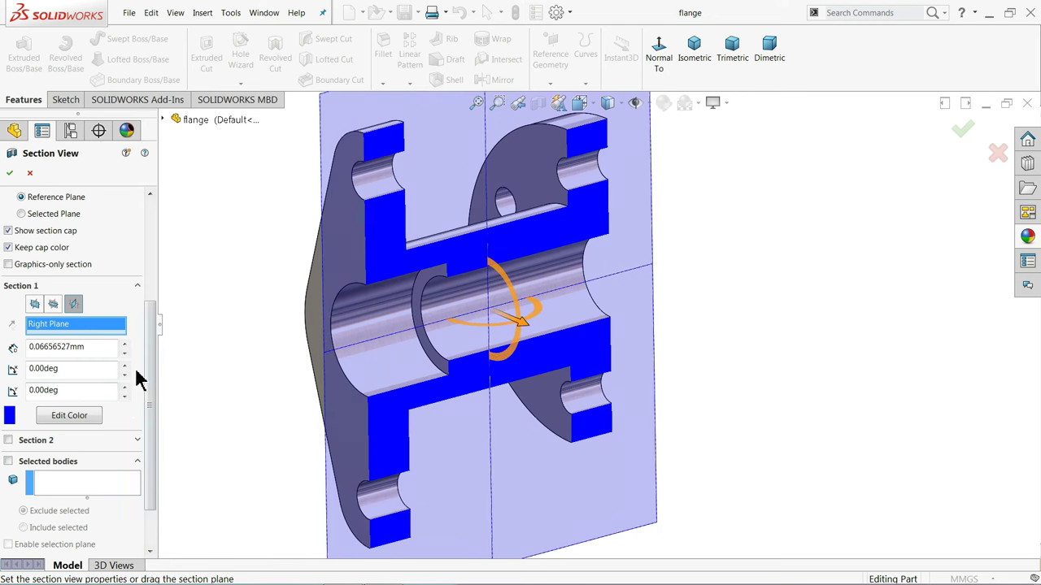
left_click_drag(149, 341, 145, 382)
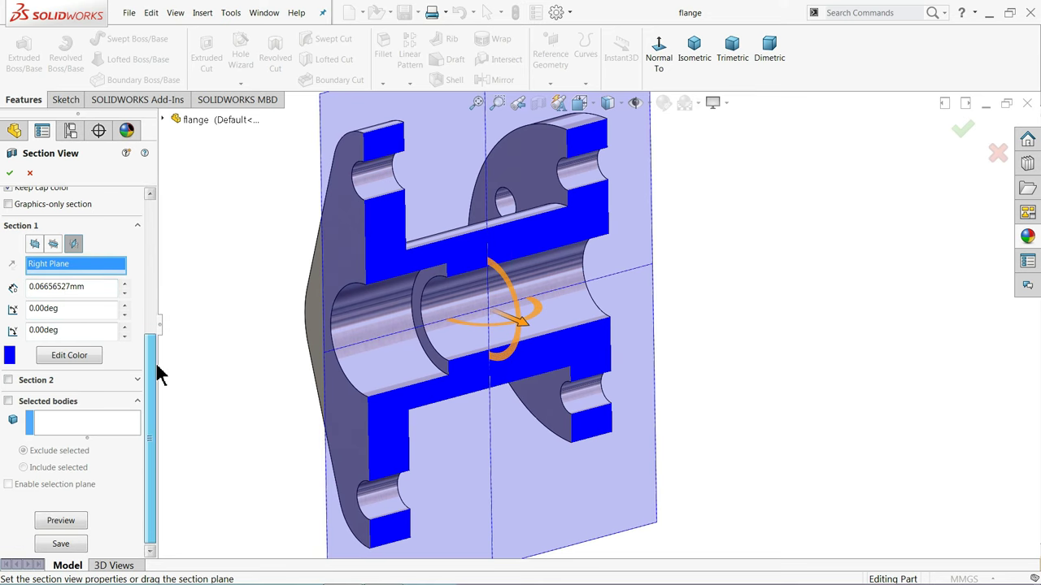
Enable Section 2 on the Top Plane and orbit to see both cuts
left_click(8, 380)
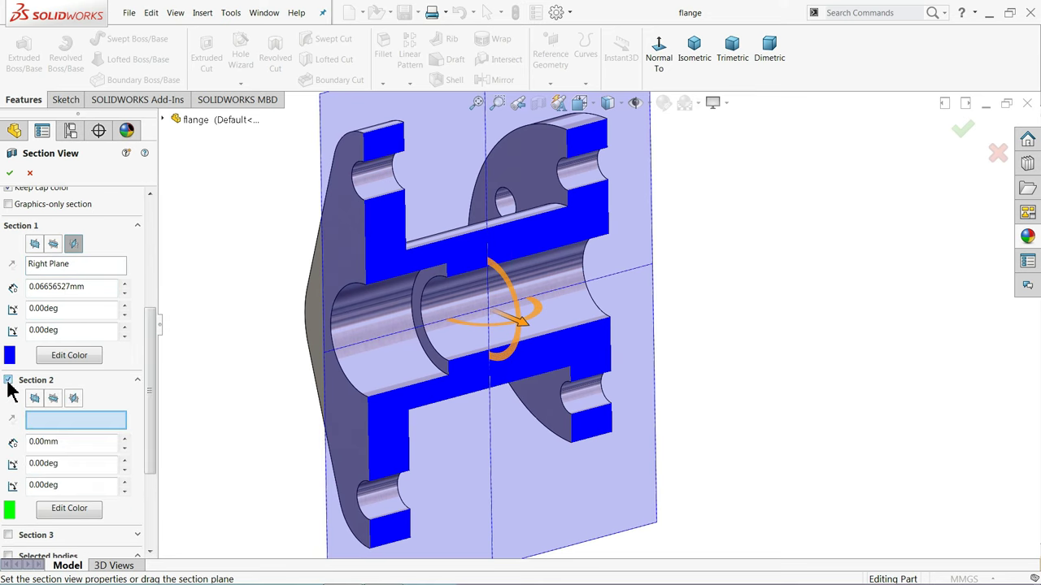
left_click(53, 398)
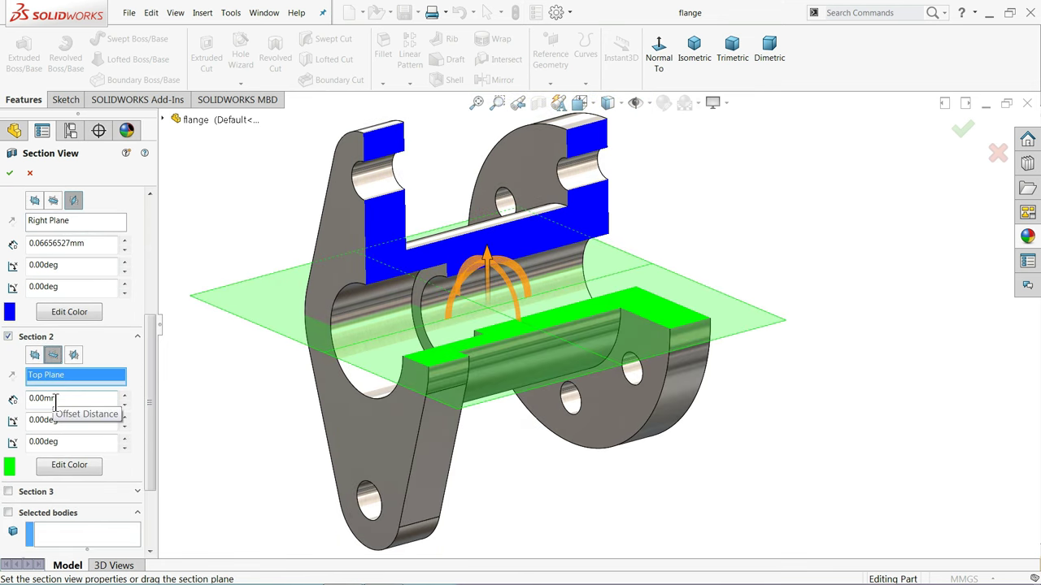
mouse_move(281, 396)
middle_mouse_down()
mouse_move(206, 358)
mouse_move(175, 359)
mouse_move(267, 388)
mouse_move(347, 351)
mouse_move(285, 418)
mouse_move(286, 406)
middle_mouse_up()
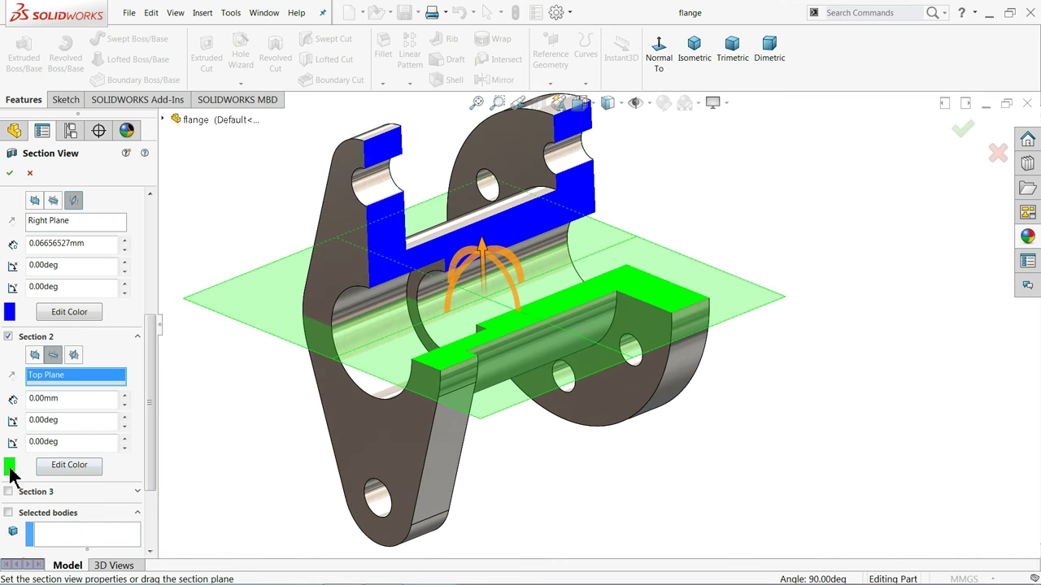
left_click(72, 471)
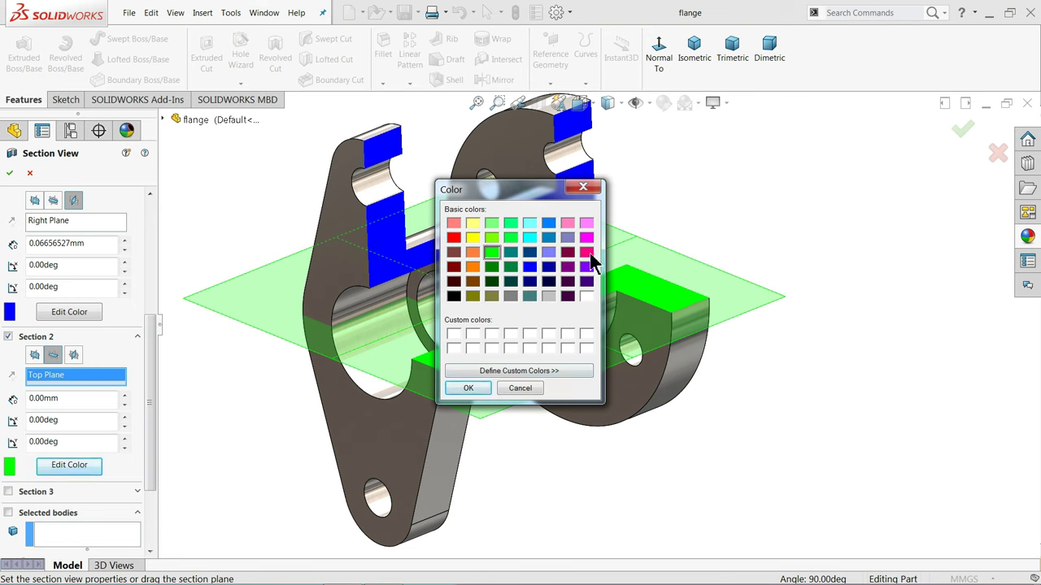
left_click(586, 252)
left_click(453, 238)
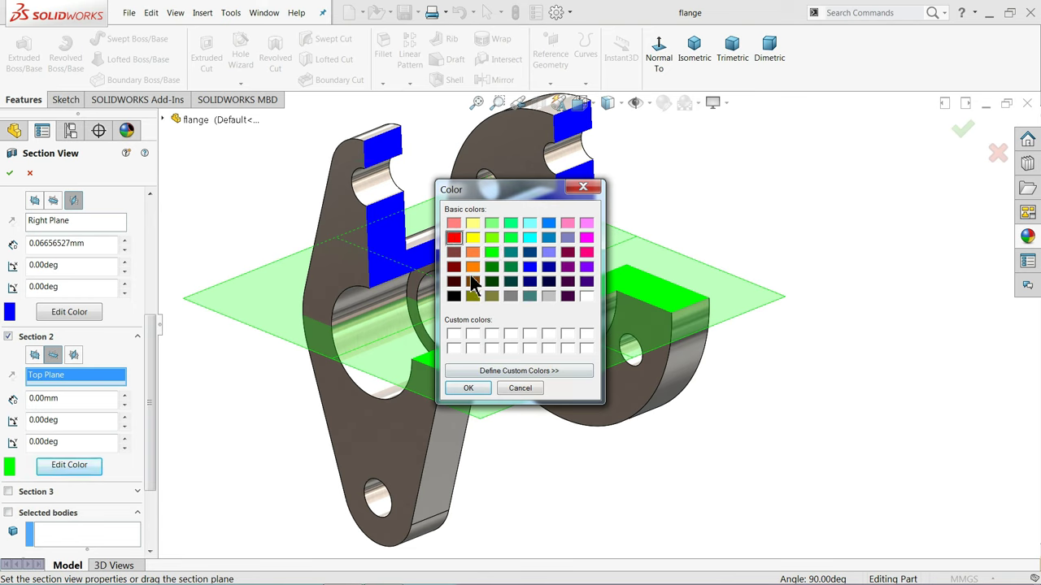
left_click(476, 391)
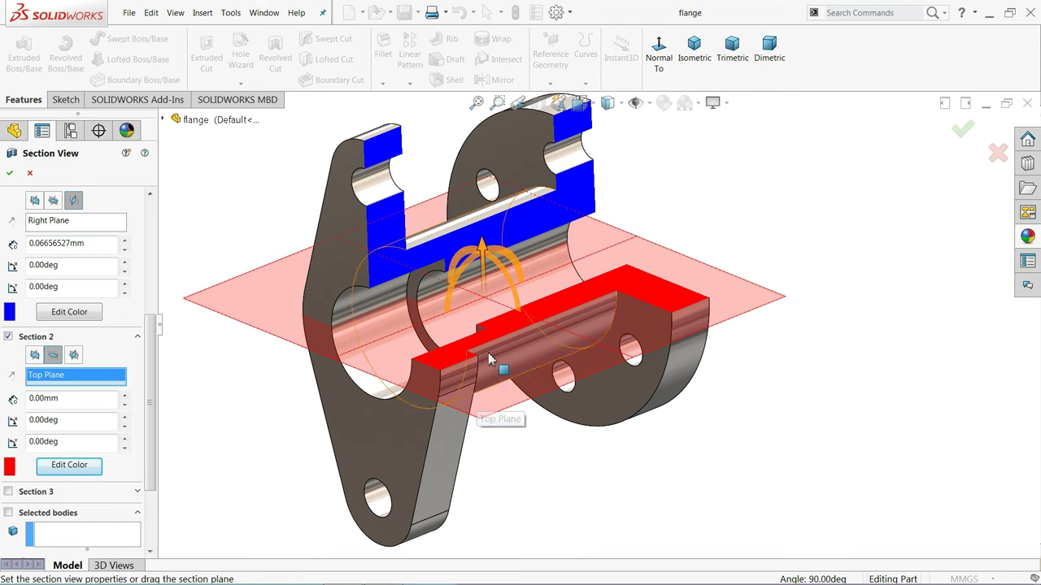
left_click(66, 467)
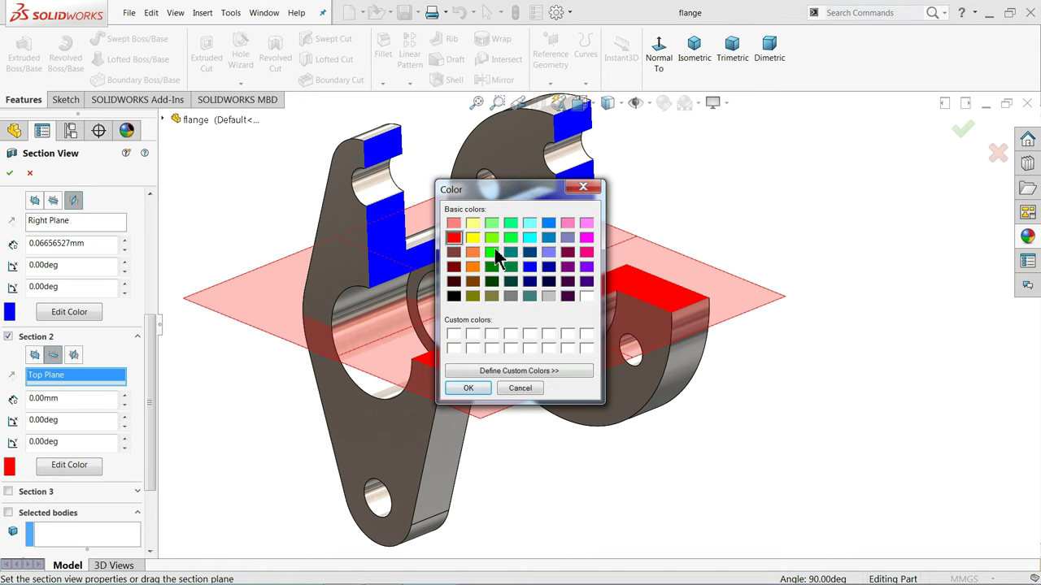
left_click(467, 388)
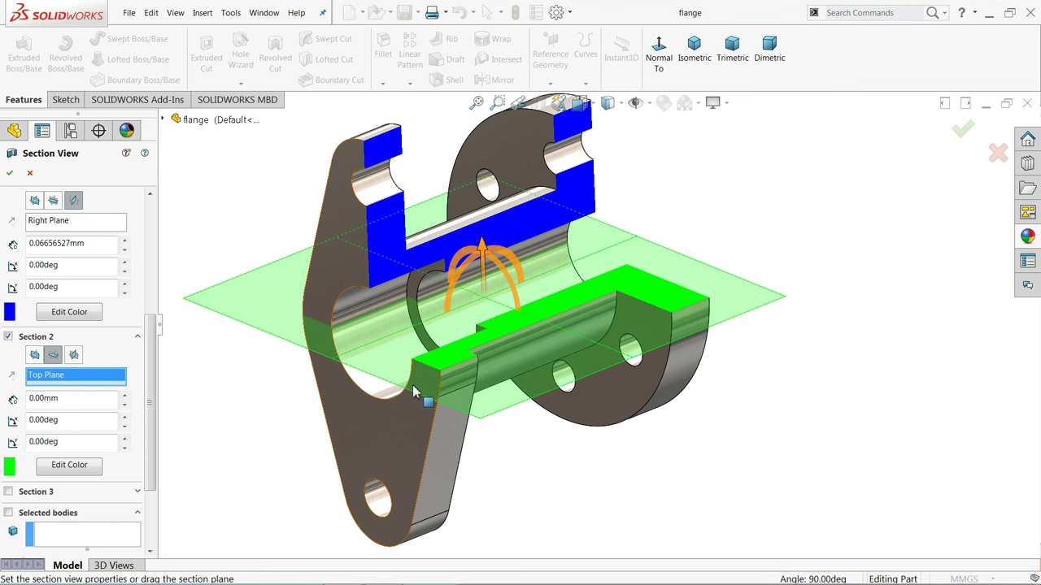
left_click_drag(57, 397, 6, 400)
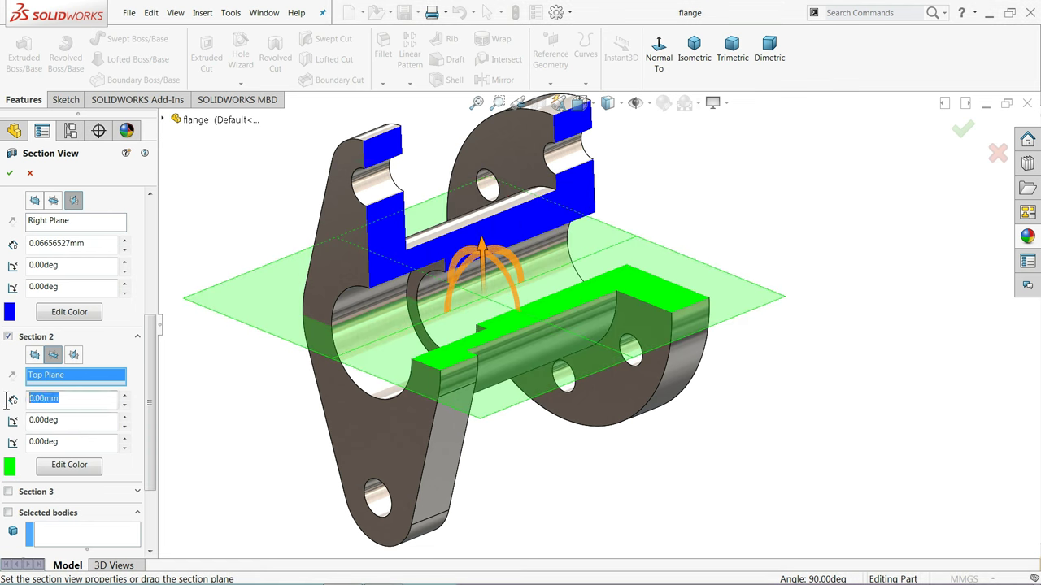
left_click(125, 396)
left_click(125, 396)
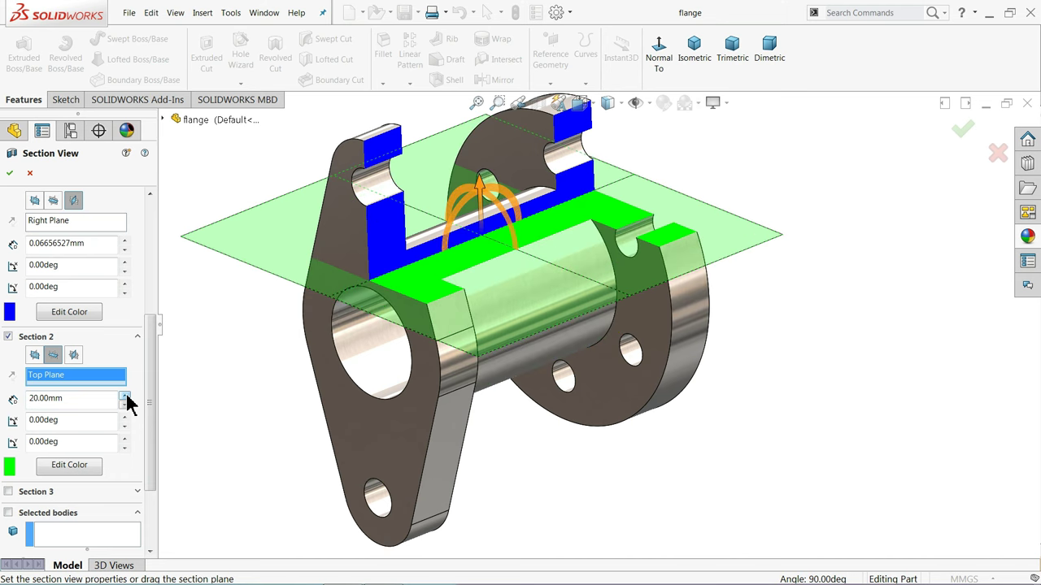
mouse_move(235, 409)
middle_mouse_down()
mouse_move(291, 340)
mouse_move(276, 371)
middle_mouse_up()
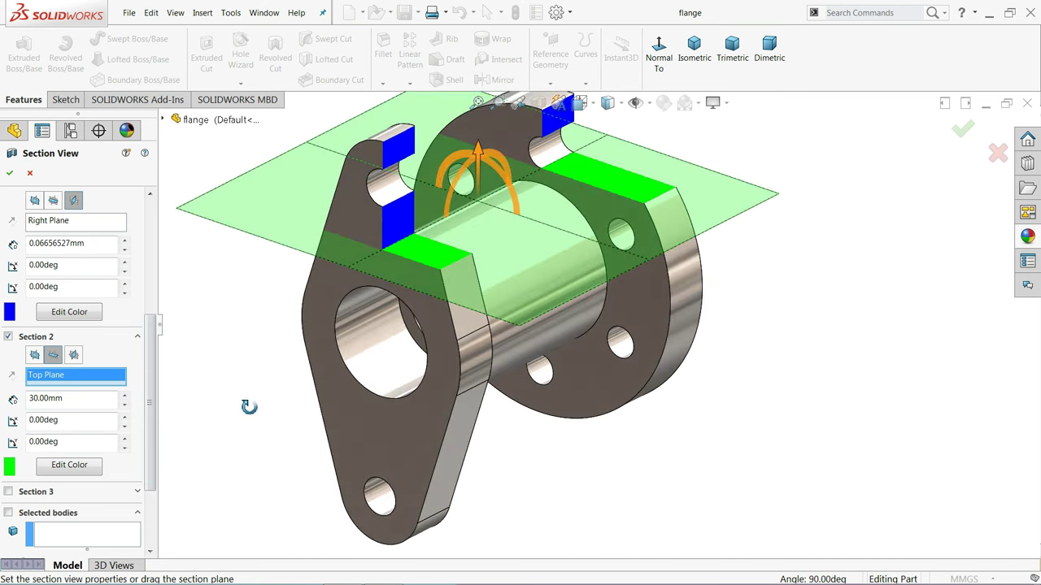
left_click(125, 404)
left_click(124, 404)
left_click(124, 417)
left_click(124, 417)
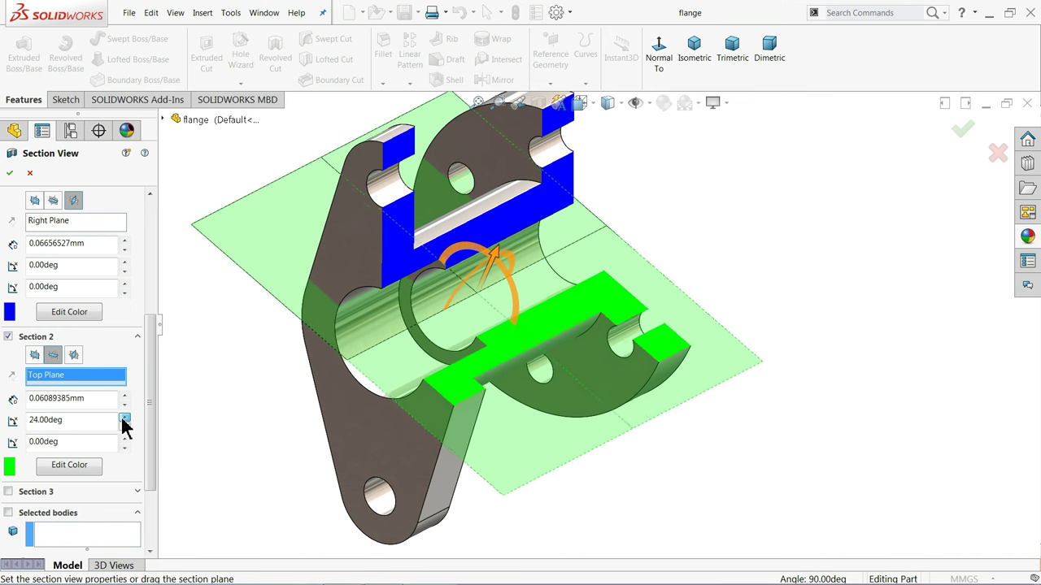
mouse_move(255, 425)
middle_mouse_down()
mouse_move(315, 363)
mouse_move(252, 395)
middle_mouse_up()
left_click(125, 417)
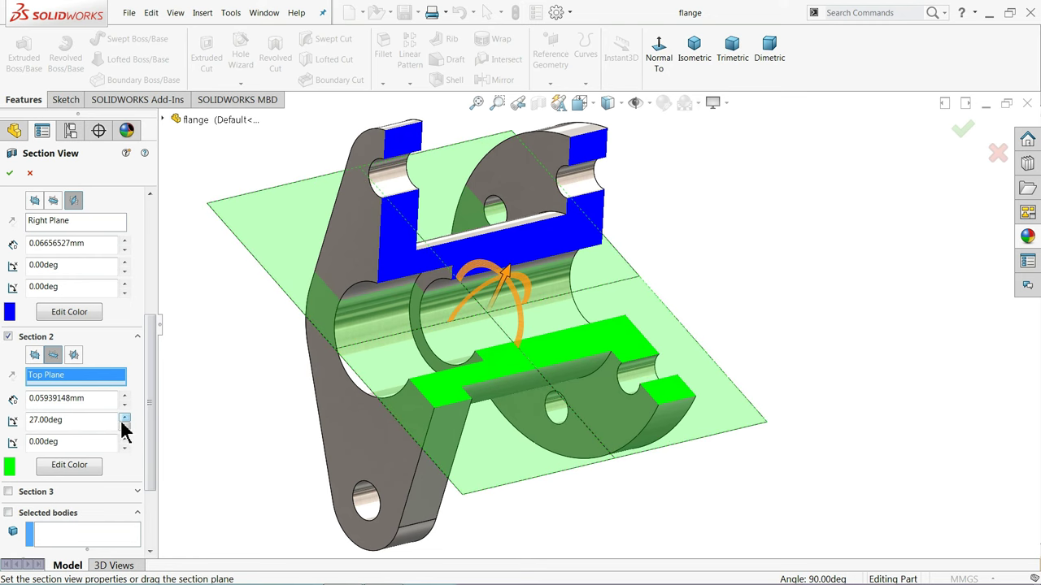
double_click(48, 420)
type("0")
key("Return")
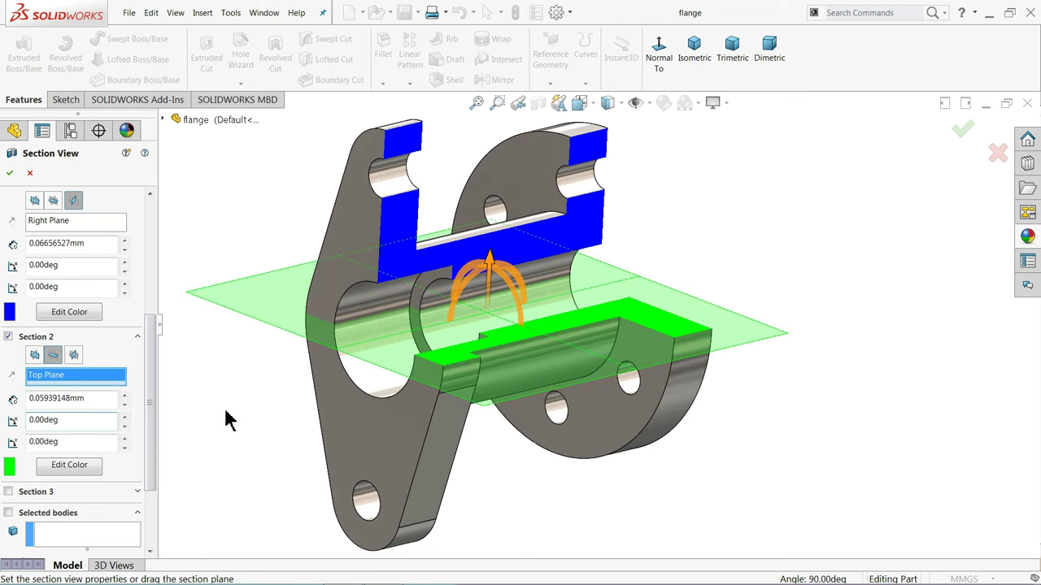
double_click(36, 399)
type("0")
key("Return")
mouse_move(220, 401)
middle_mouse_down()
mouse_move(255, 395)
mouse_move(259, 412)
middle_mouse_up()
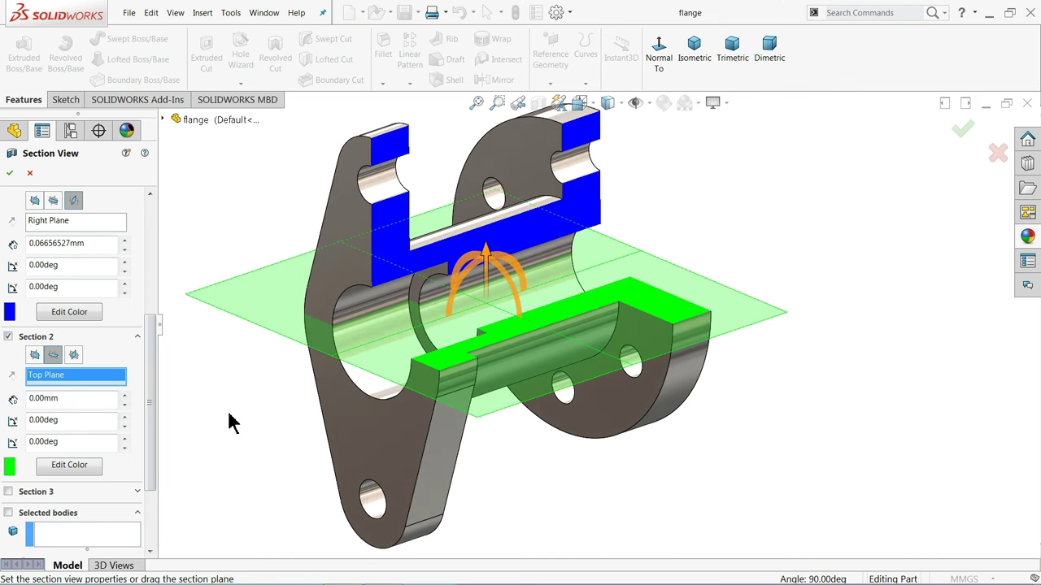
left_click_drag(151, 423, 151, 465)
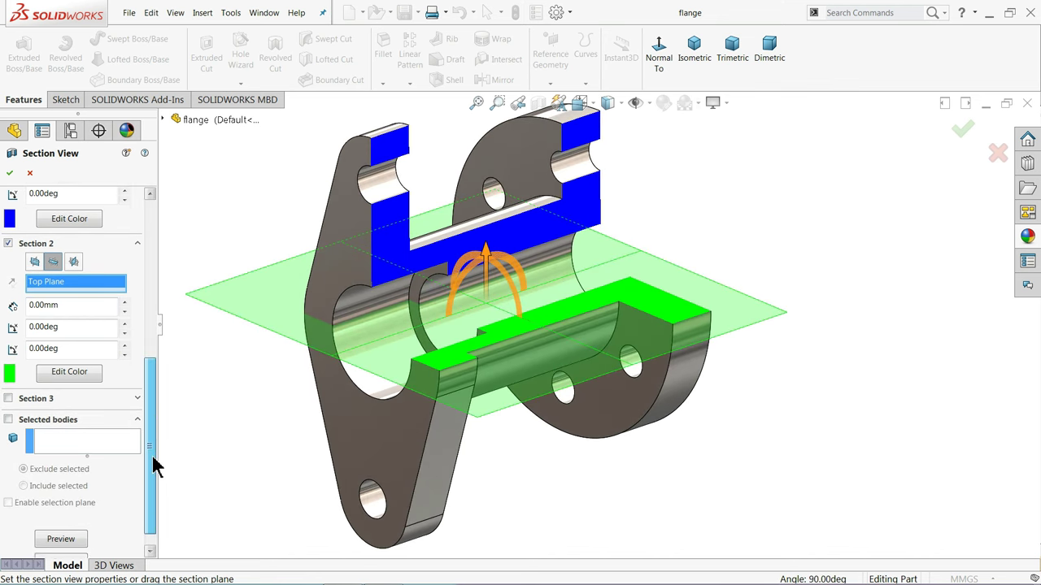
Enable Section 3 with the flange face as reference and orbit to inspect the red cut
left_click(8, 395)
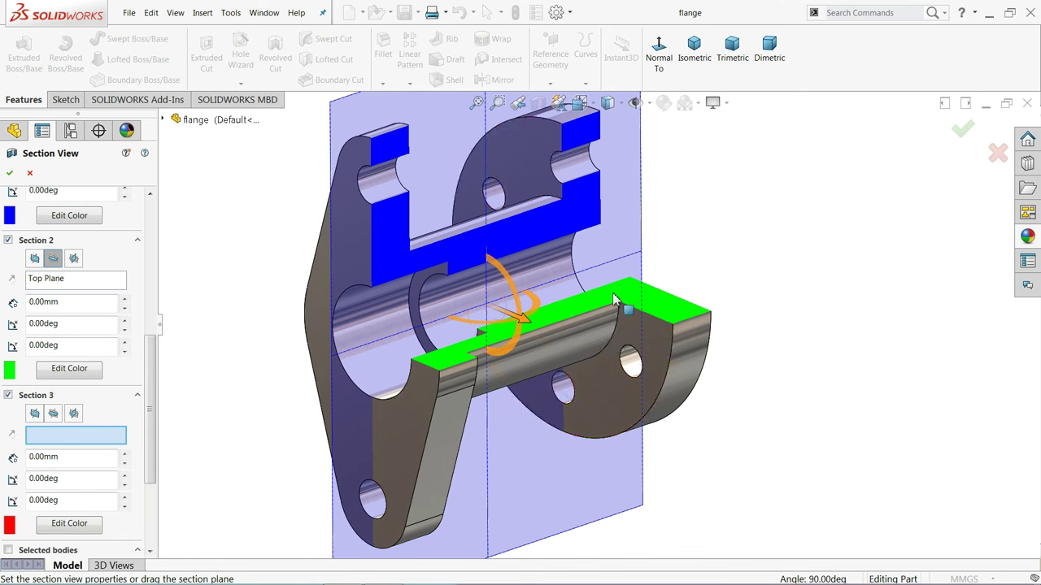
left_click(635, 400)
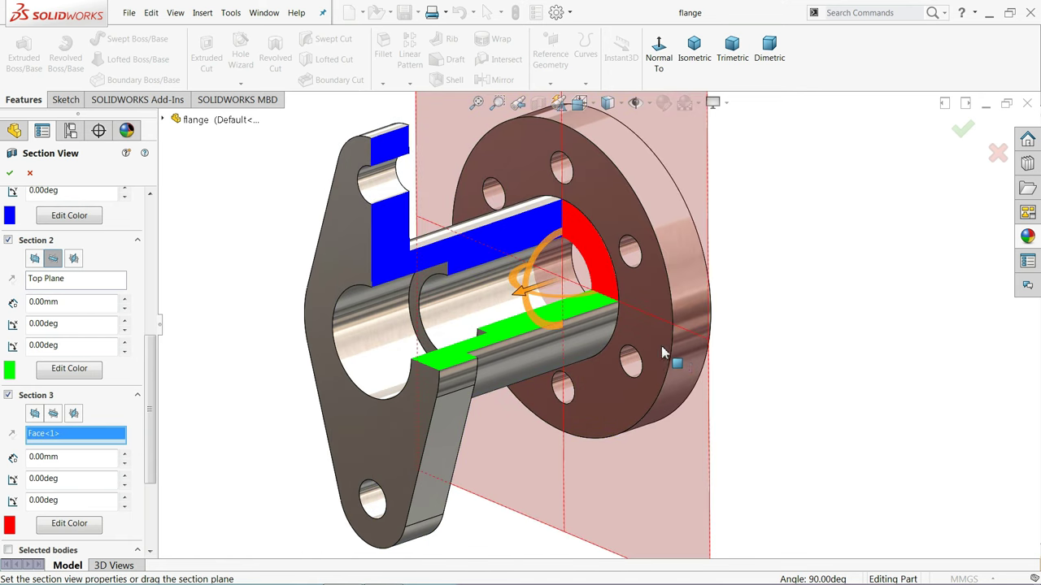
middle_click_drag(620, 268, 591, 263)
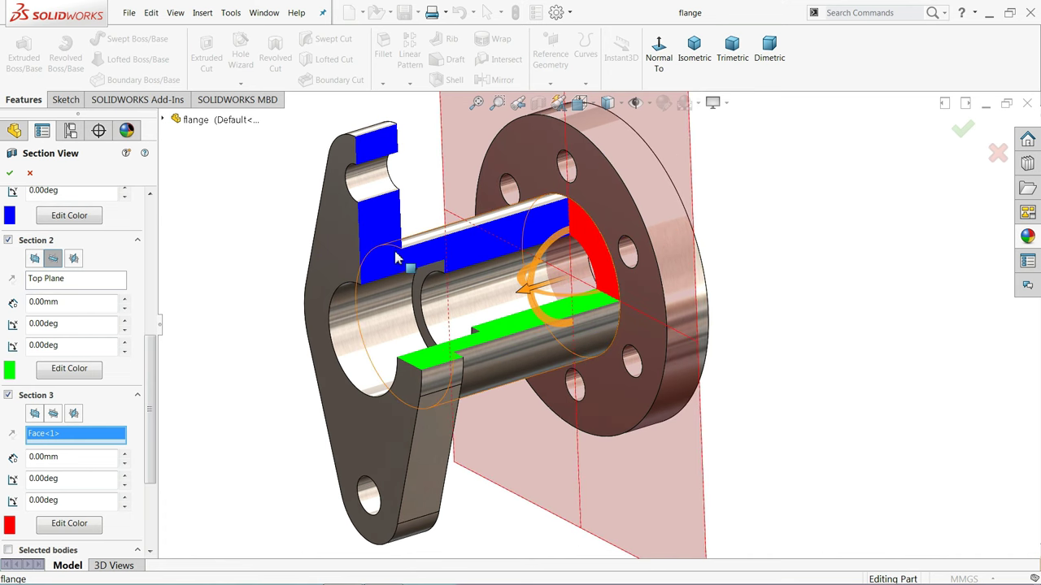
mouse_move(372, 244)
middle_mouse_down()
mouse_move(499, 277)
mouse_move(467, 263)
mouse_move(474, 251)
mouse_move(517, 315)
mouse_move(522, 295)
mouse_move(504, 297)
mouse_move(516, 295)
middle_mouse_up()
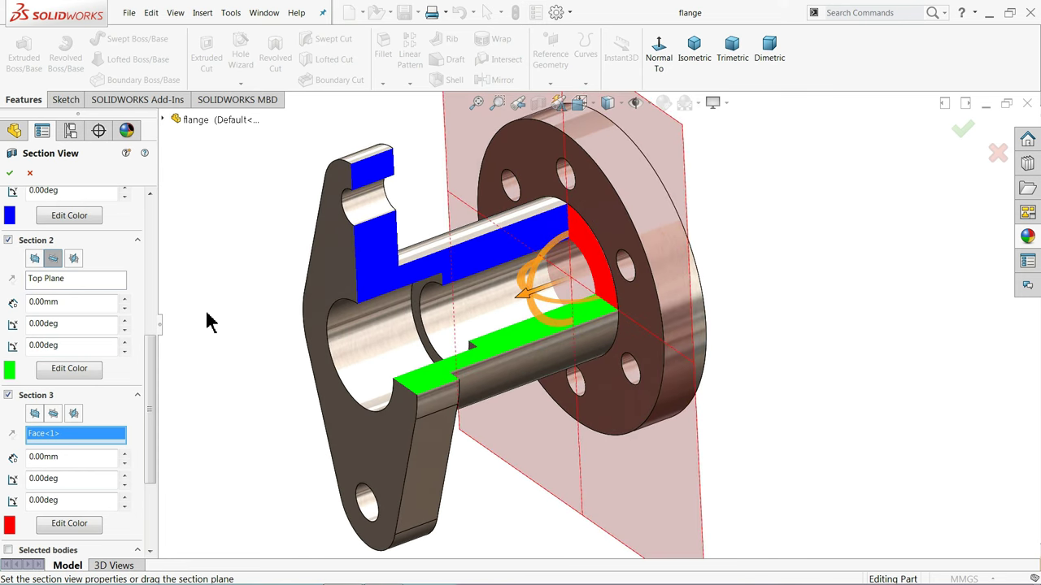
Try red section offsets of 12 and 16 mm and a 23° tilt
left_click_drag(67, 459, 28, 458)
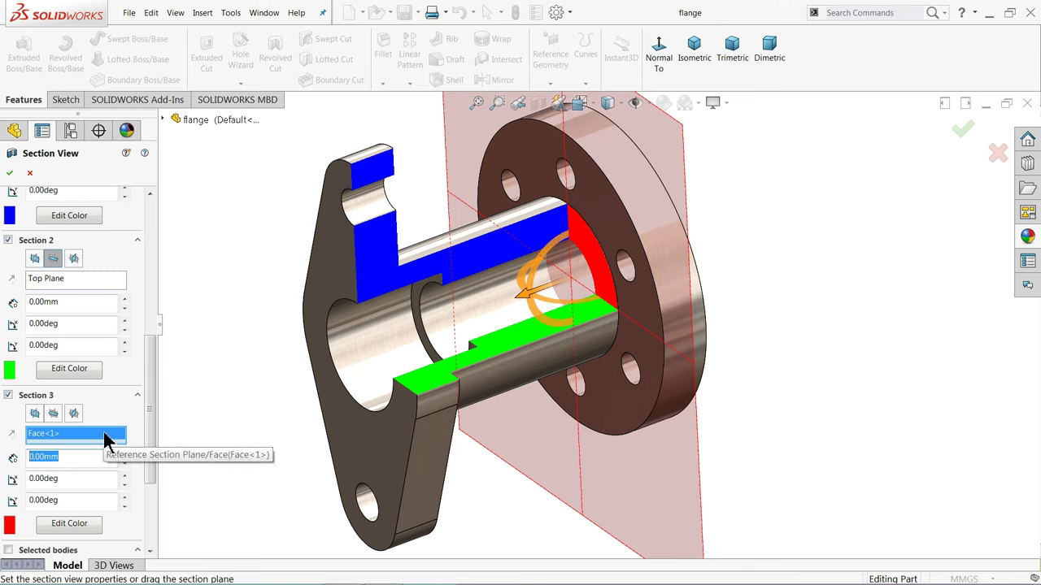
type("12")
key("Return")
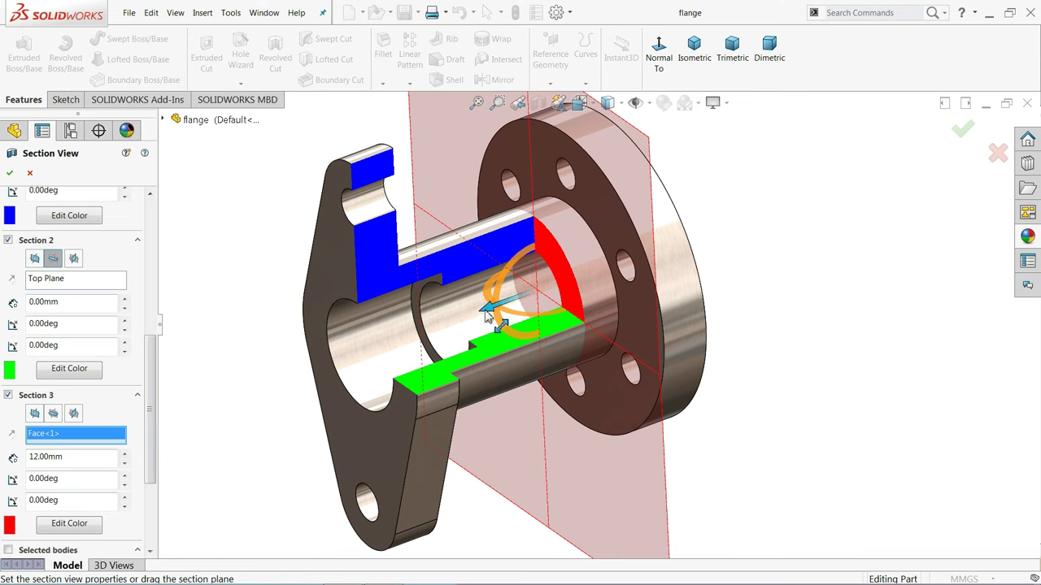
left_click_drag(485, 315, 474, 315)
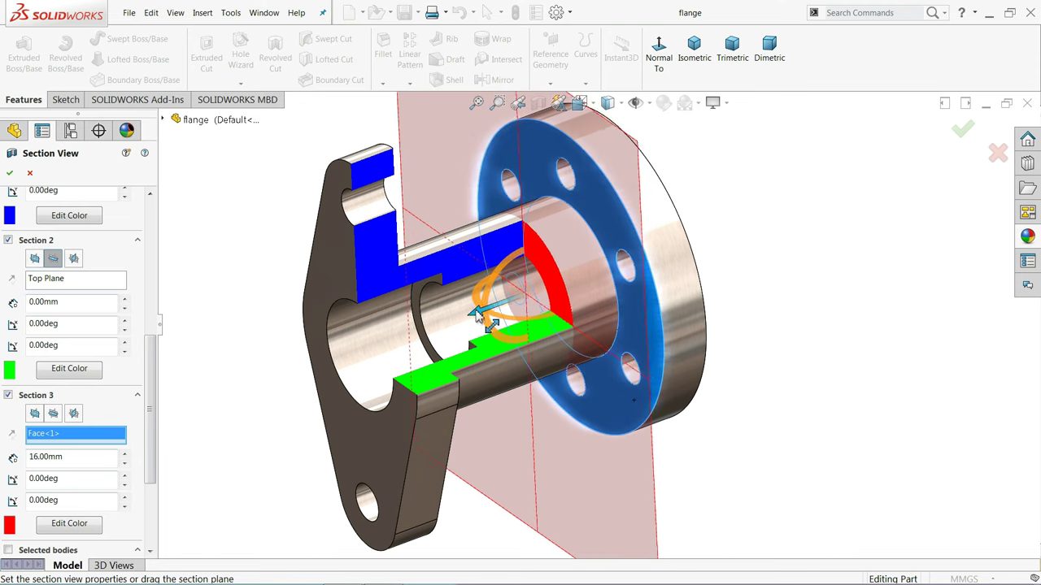
double_click(73, 483)
left_click(124, 477)
left_click(123, 477)
type("23")
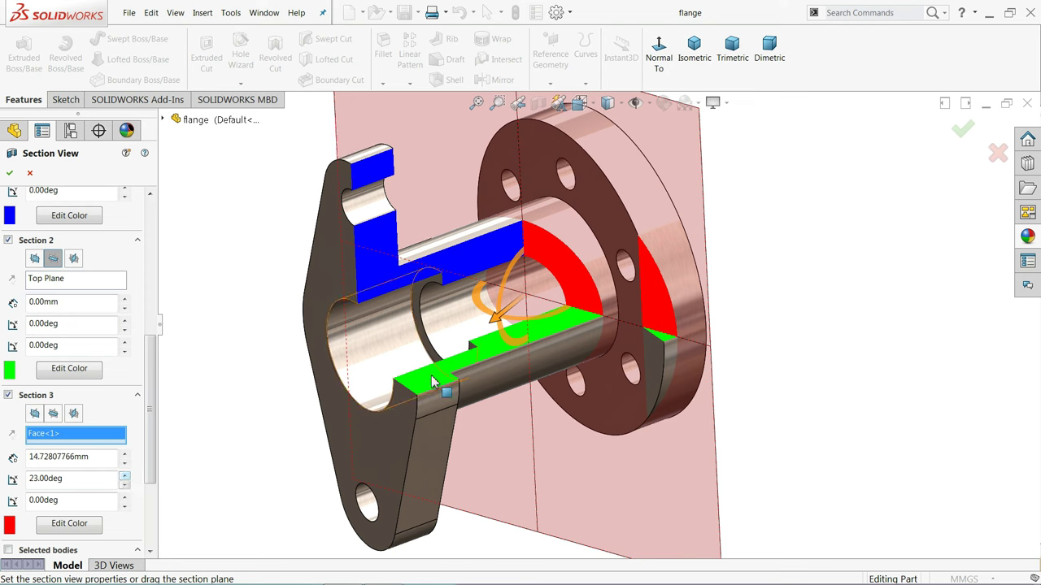
left_click(126, 462)
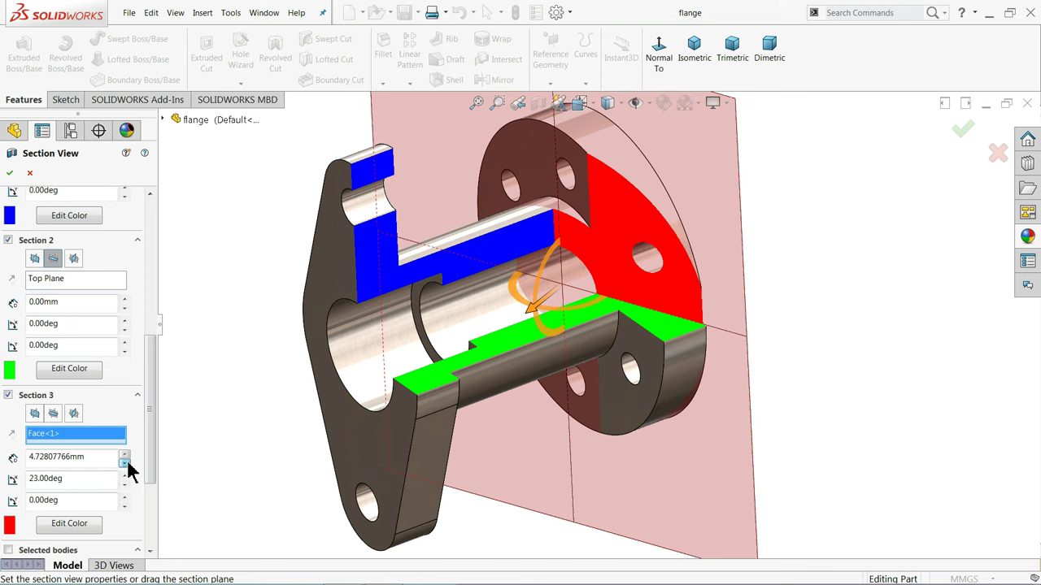
Reset the red section to 0° tilt and enter a 12 mm offset
double_click(62, 460)
type("0")
key("Return")
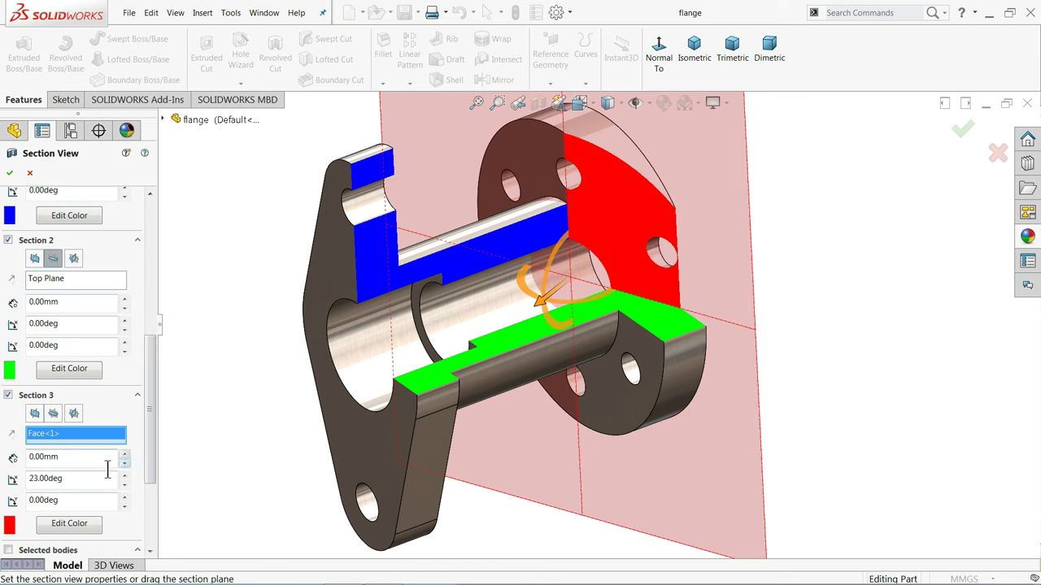
double_click(51, 479)
type("0")
key("Return")
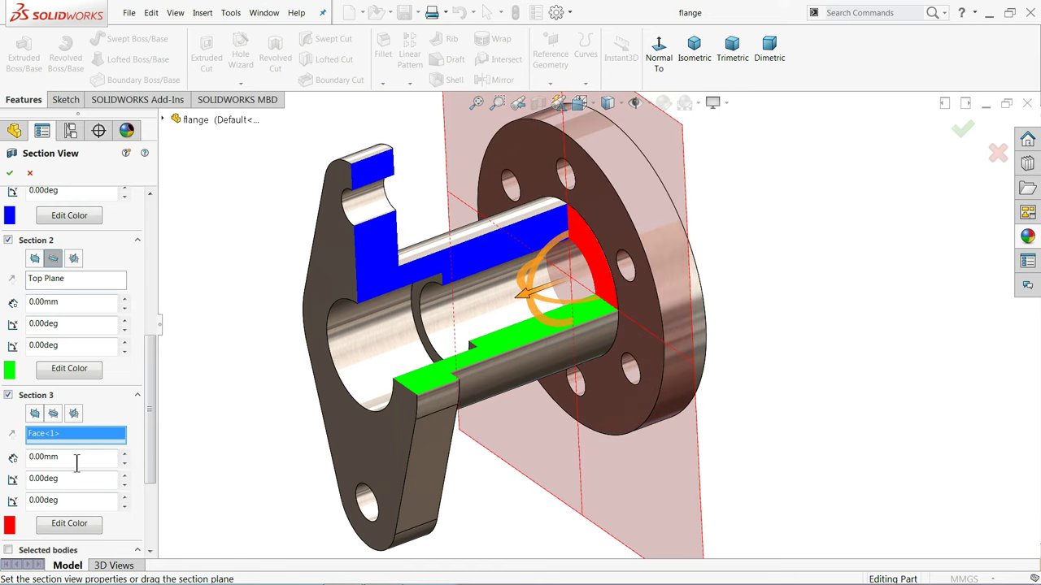
type("12")
key("Return")
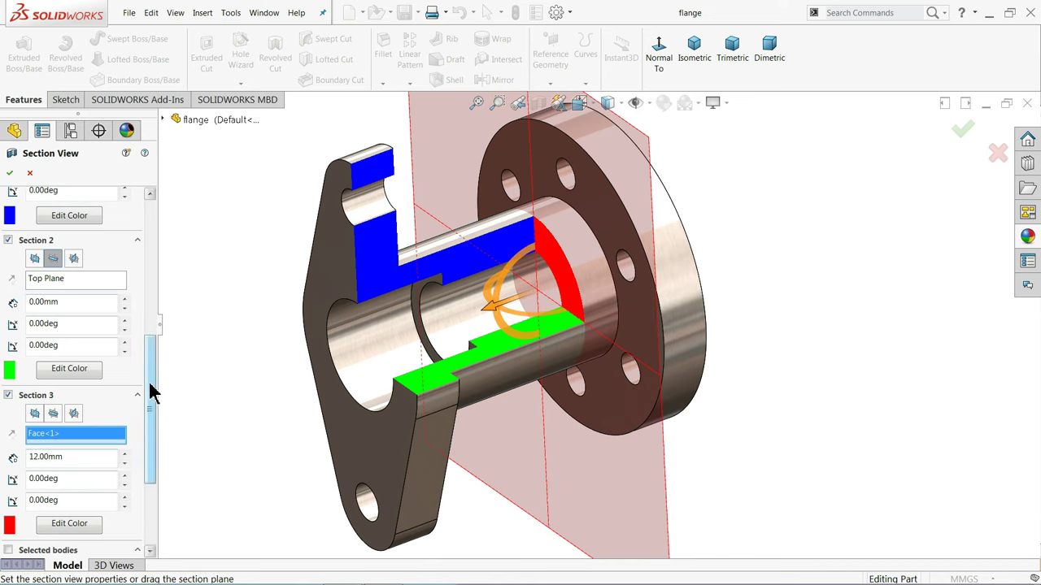
left_click_drag(149, 391, 149, 464)
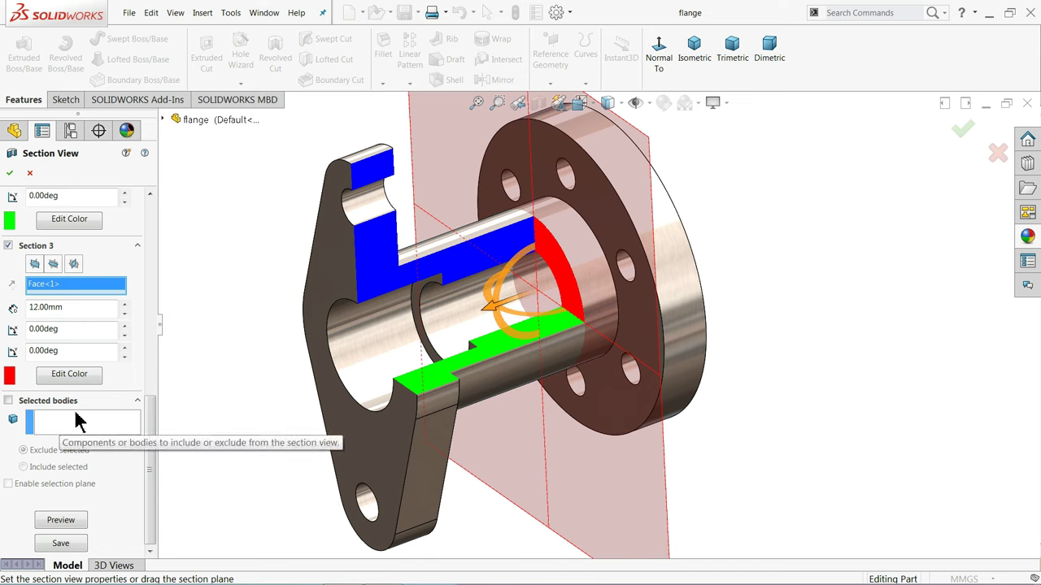
Accept the three-section view and orbit and zoom to inspect the sectioned flange
left_click(10, 172)
mouse_move(257, 298)
middle_mouse_down()
mouse_move(291, 296)
mouse_move(263, 293)
mouse_move(274, 242)
mouse_move(295, 249)
mouse_move(251, 274)
mouse_move(217, 264)
mouse_move(250, 280)
mouse_move(263, 270)
middle_mouse_up()
key("Escape")
key("ctrl+shift+z")
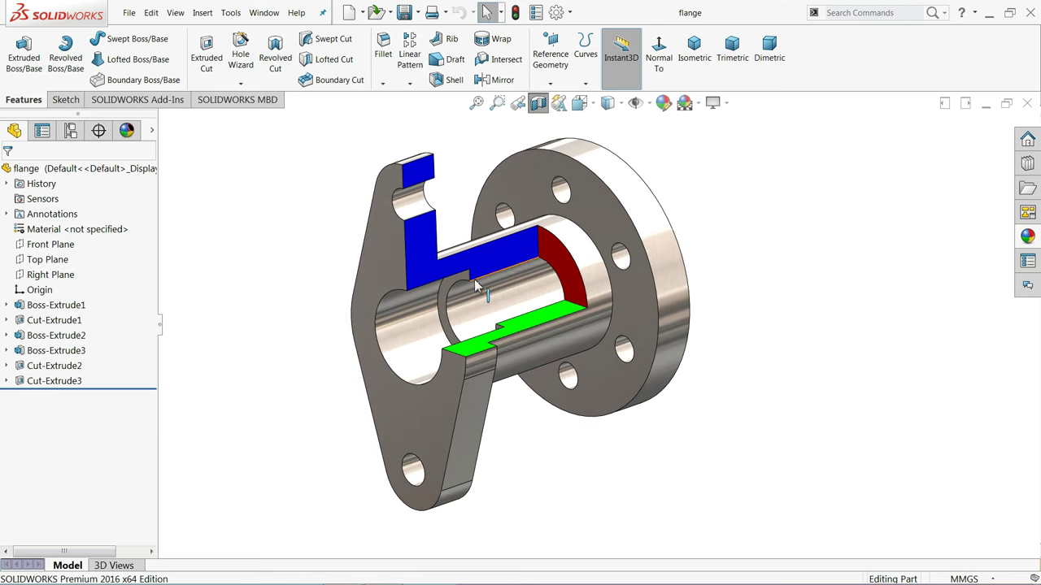
scroll(526, 327, "down", 2)
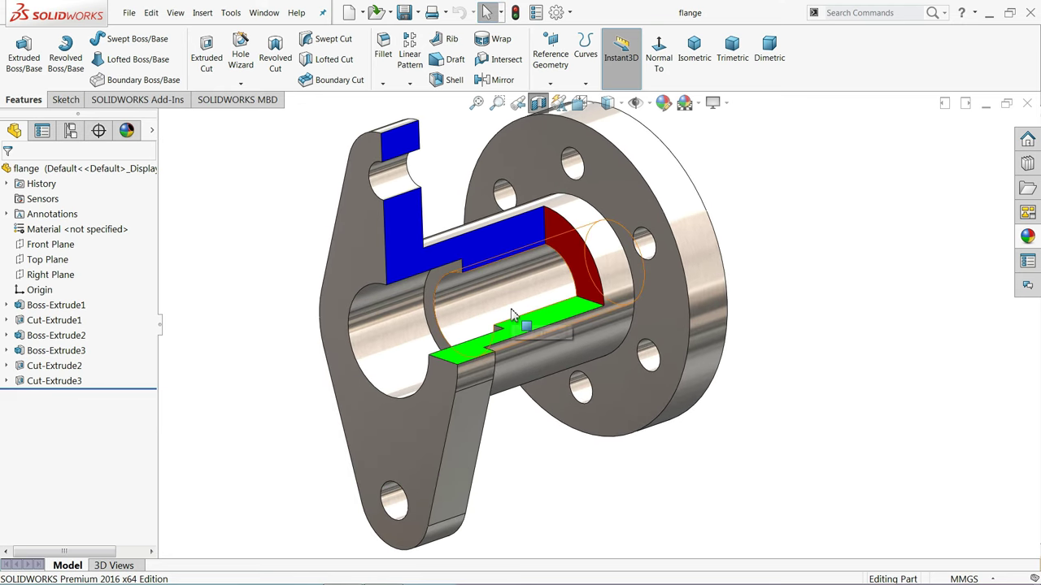